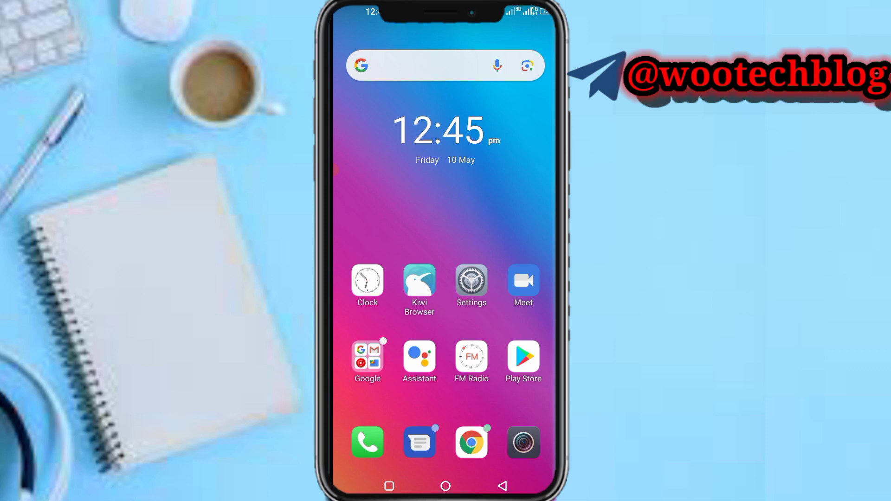
# - Load stake.com in Chrome from the 'sta' address-bar autocomplete
pyautogui.click(337, 170)
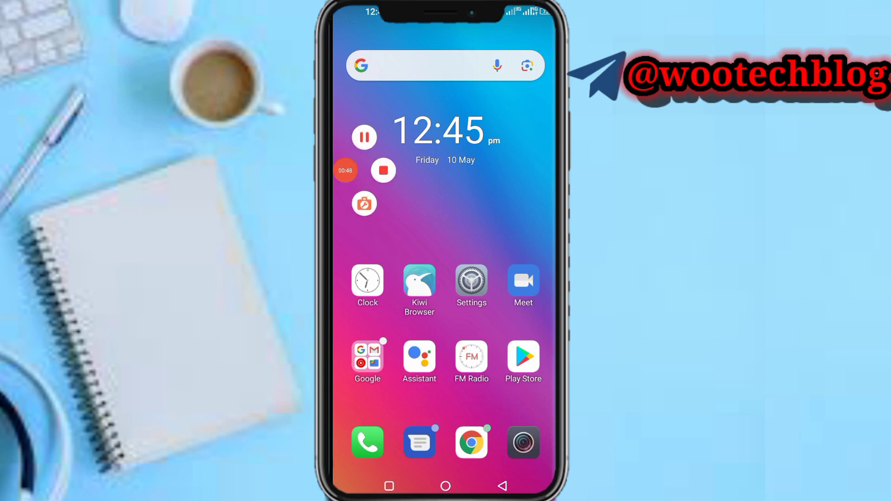
pyautogui.click(471, 443)
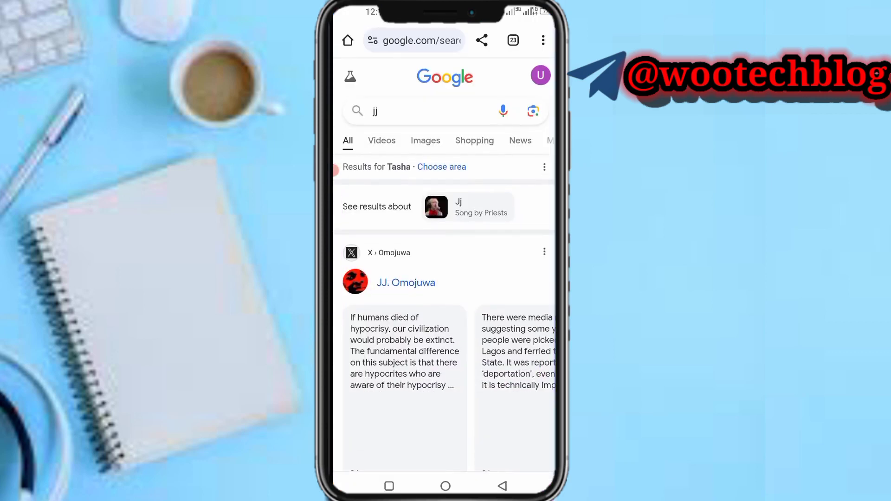
pyautogui.click(419, 39)
pyautogui.write('s')
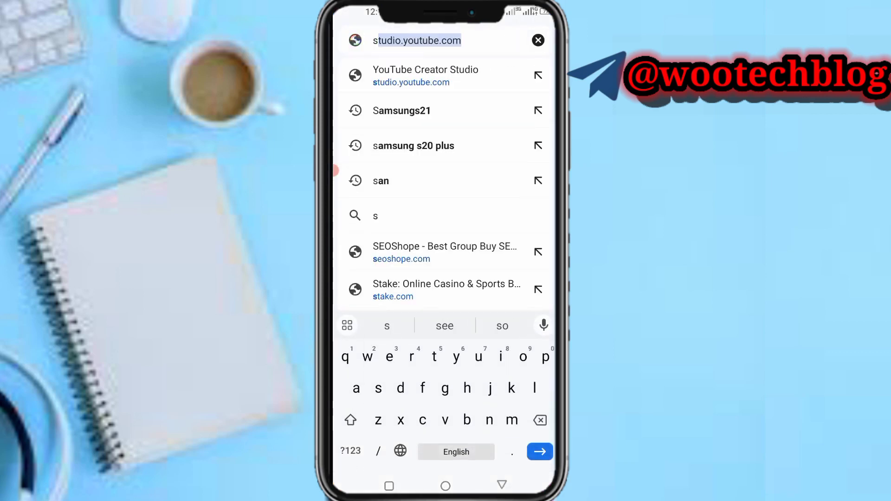
pyautogui.write('ta')
pyautogui.press('Return')
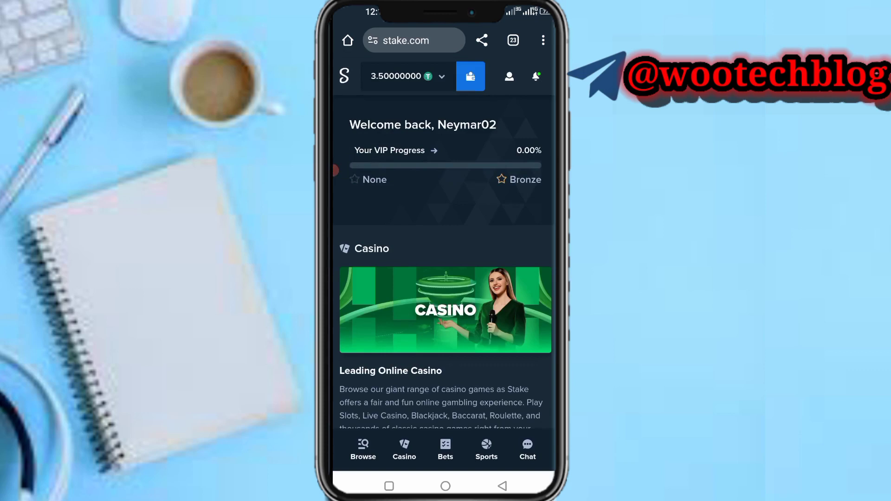
# - Switch to Sports, open the Browse menu and expand Soccer under Top Sports
pyautogui.click(486, 449)
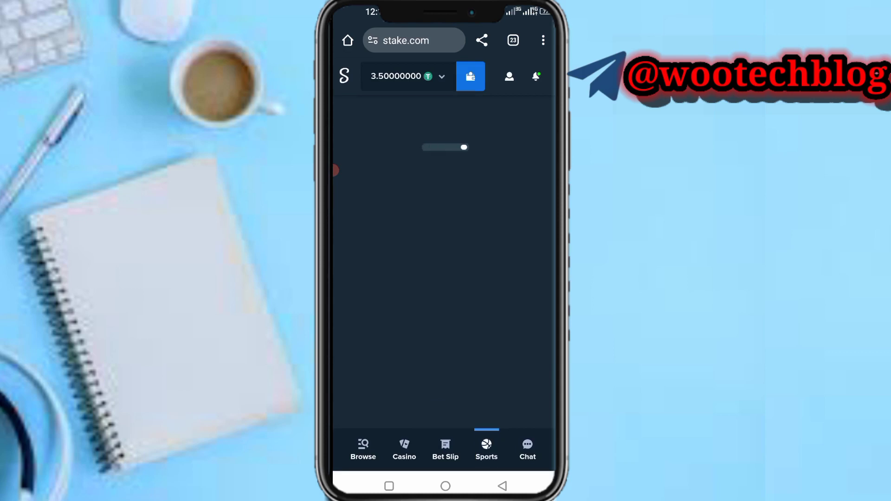
pyautogui.click(363, 449)
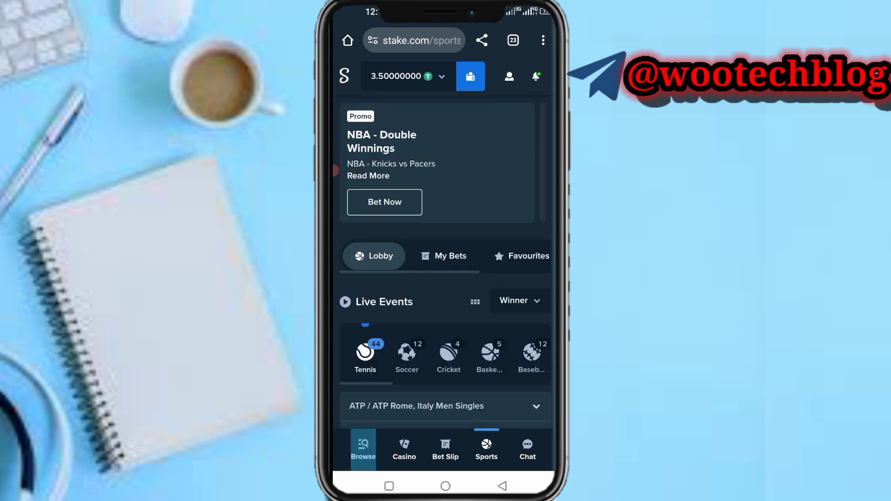
pyautogui.click(362, 449)
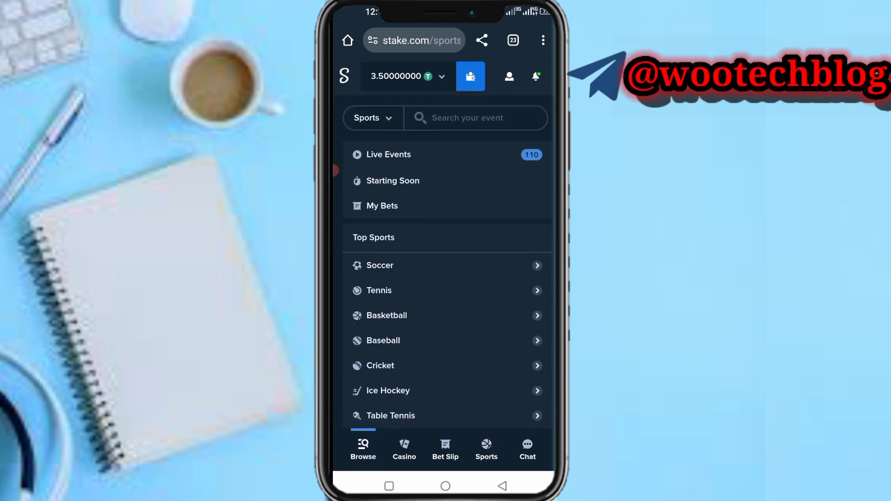
pyautogui.scroll(-1, 447, 279)
pyautogui.scroll(-2, 448, 278)
pyautogui.scroll(-3, 447, 279)
pyautogui.scroll(-3, 447, 278)
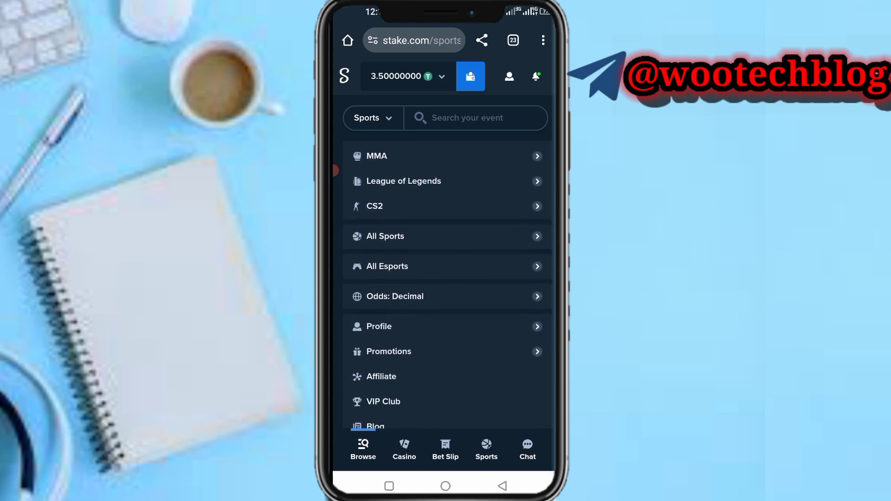
pyautogui.scroll(10, 448, 279)
pyautogui.scroll(1, 448, 286)
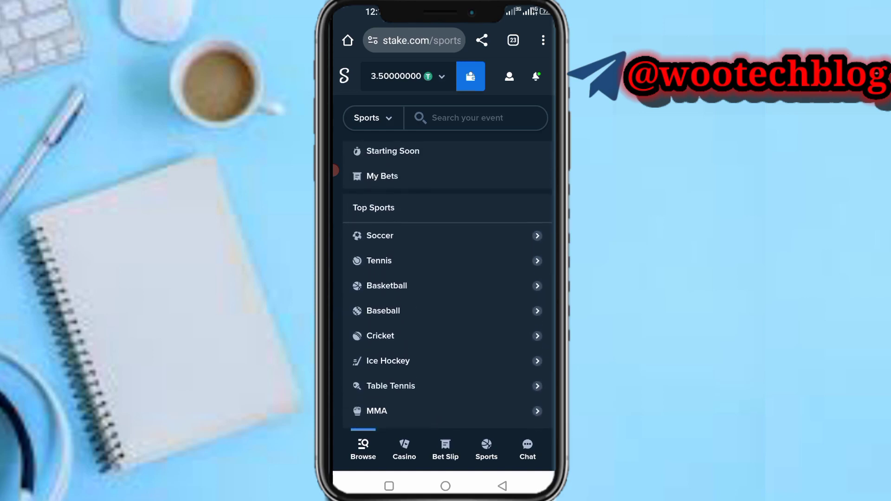
pyautogui.scroll(1, 448, 286)
pyautogui.scroll(1, 448, 285)
pyautogui.scroll(-3, 447, 286)
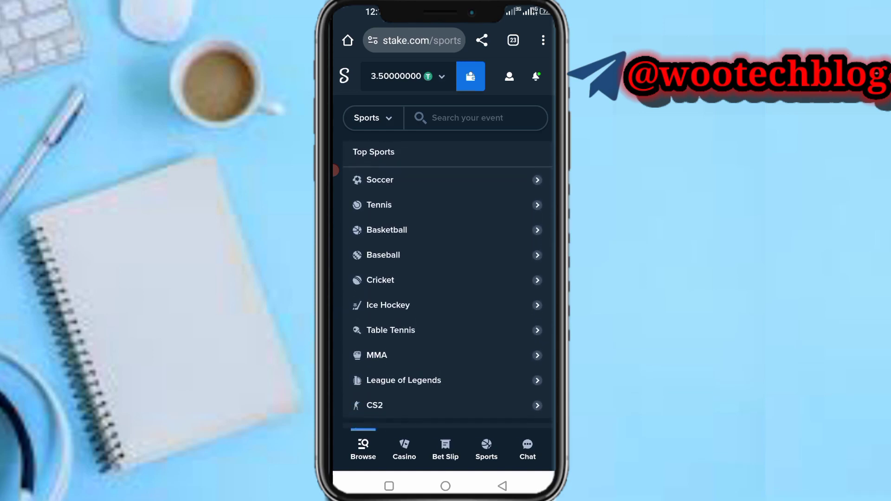
pyautogui.scroll(2, 448, 285)
pyautogui.scroll(1, 448, 285)
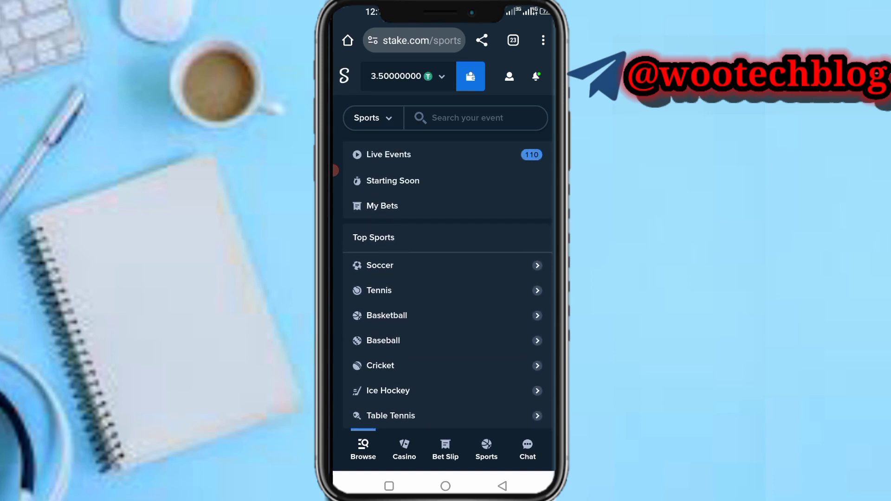
pyautogui.click(380, 266)
pyautogui.scroll(-2, 448, 286)
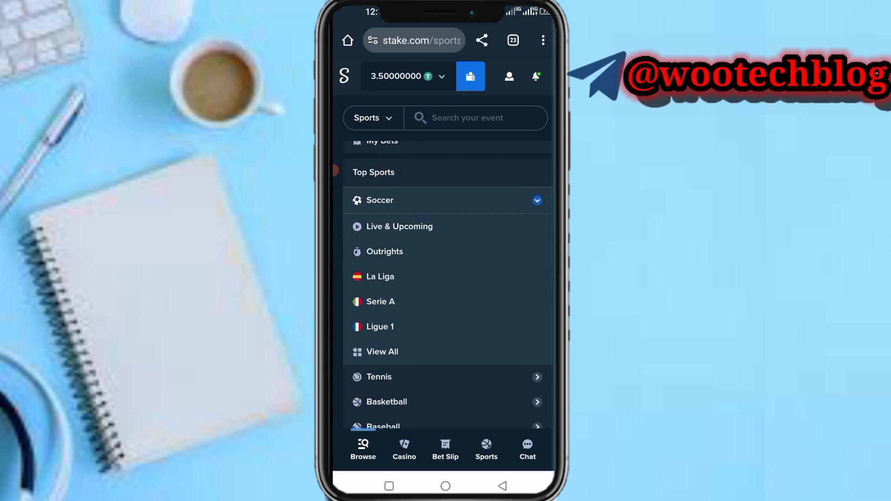
pyautogui.scroll(-2, 448, 285)
pyautogui.scroll(-2, 448, 286)
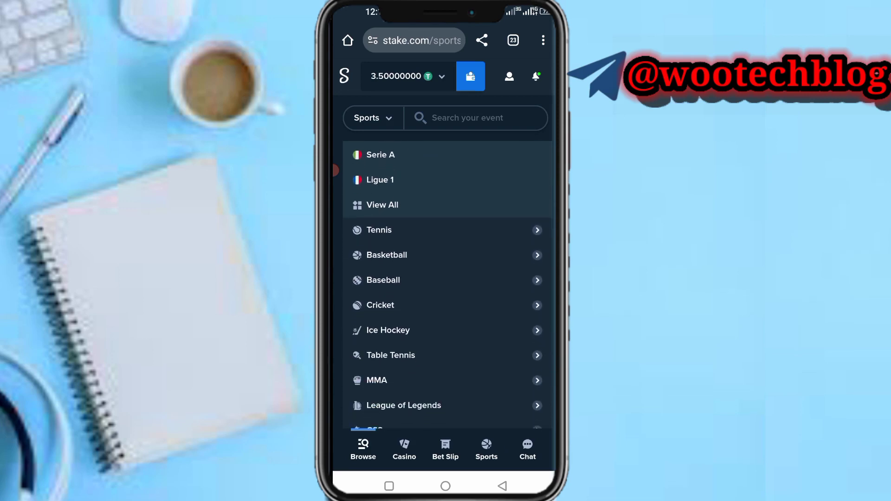
pyautogui.scroll(1, 448, 285)
pyautogui.scroll(-2, 448, 285)
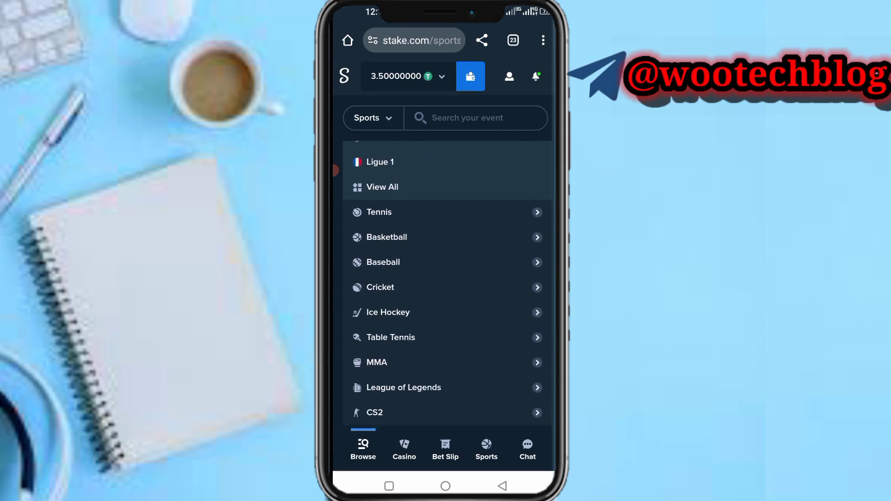
pyautogui.scroll(3, 448, 285)
pyautogui.scroll(2, 447, 286)
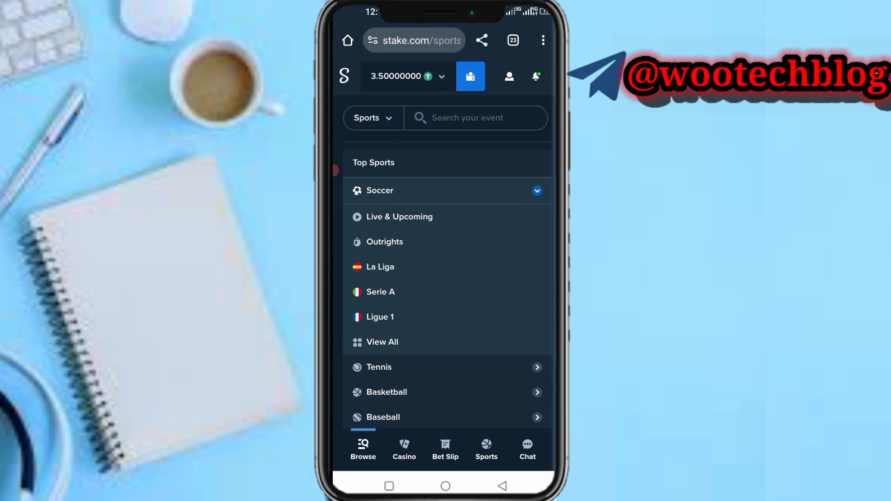
# - Open Live & Upcoming soccer, collapse Spain and expand England's Premier League matches
pyautogui.click(399, 217)
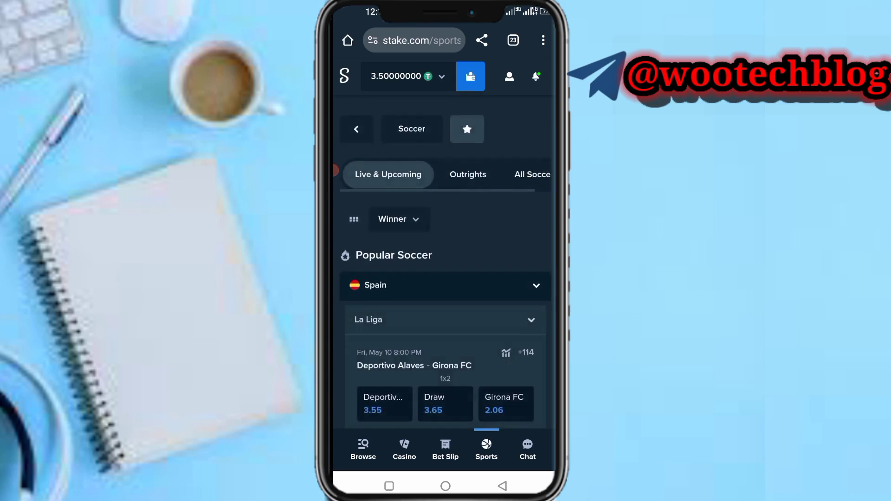
pyautogui.scroll(-3, 446, 278)
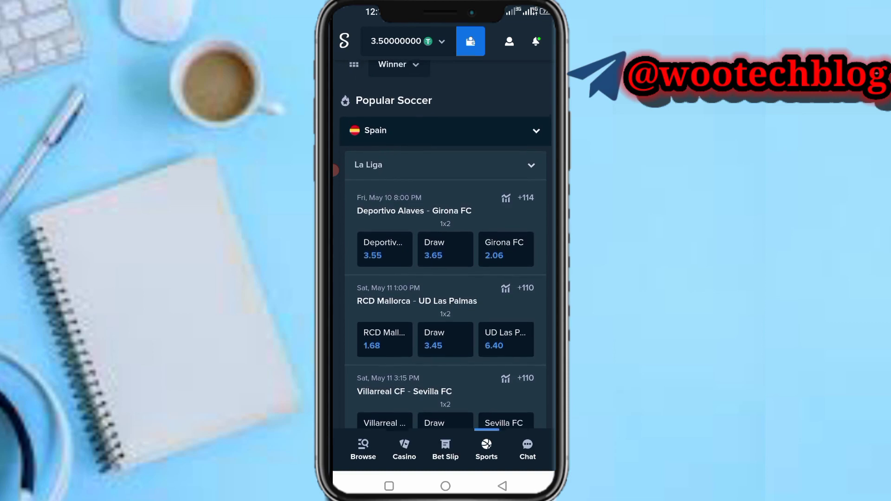
pyautogui.scroll(1, 446, 278)
pyautogui.click(445, 154)
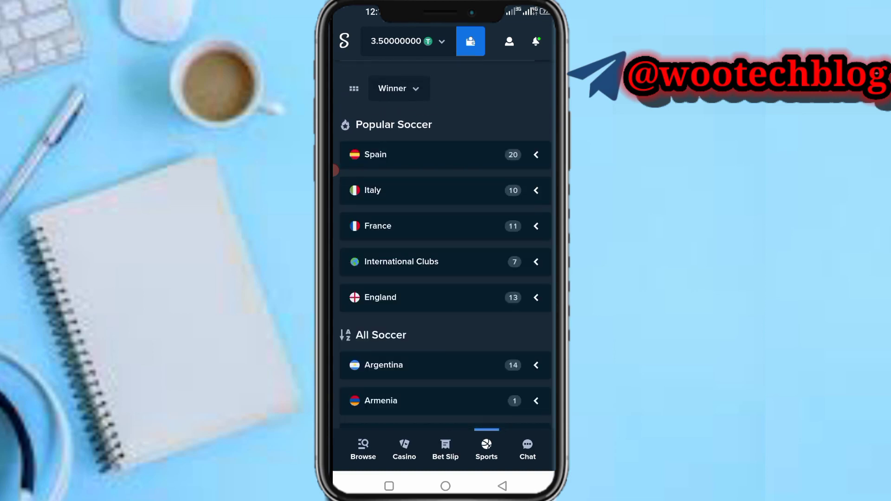
pyautogui.scroll(-3, 446, 244)
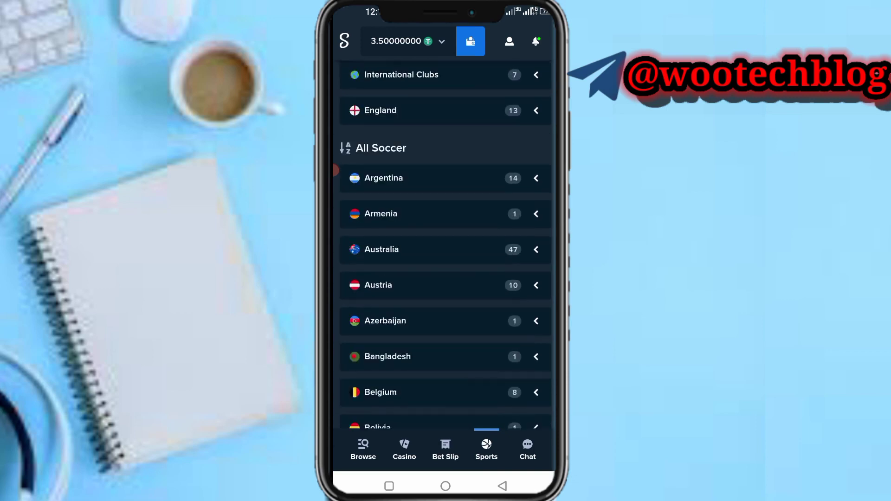
pyautogui.scroll(-5, 446, 243)
pyautogui.scroll(-10, 446, 243)
pyautogui.scroll(-15, 446, 244)
pyautogui.scroll(5, 445, 243)
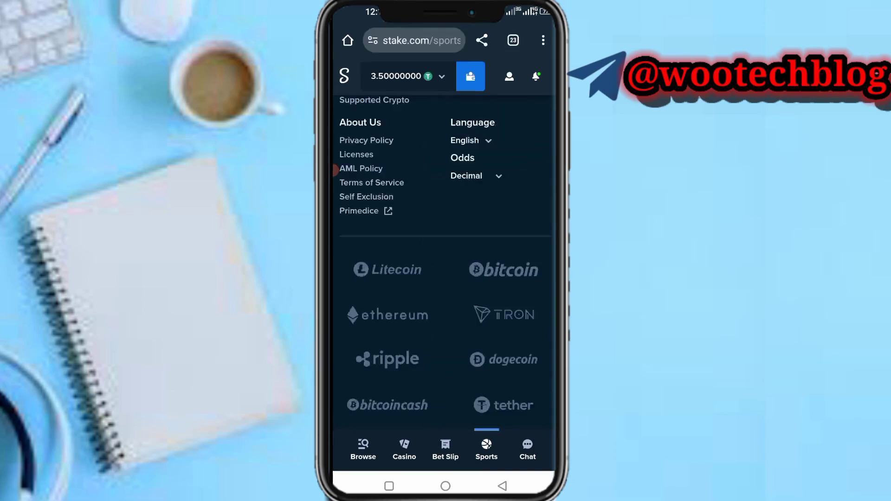
pyautogui.scroll(10, 446, 243)
pyautogui.scroll(2, 446, 244)
pyautogui.scroll(3, 446, 278)
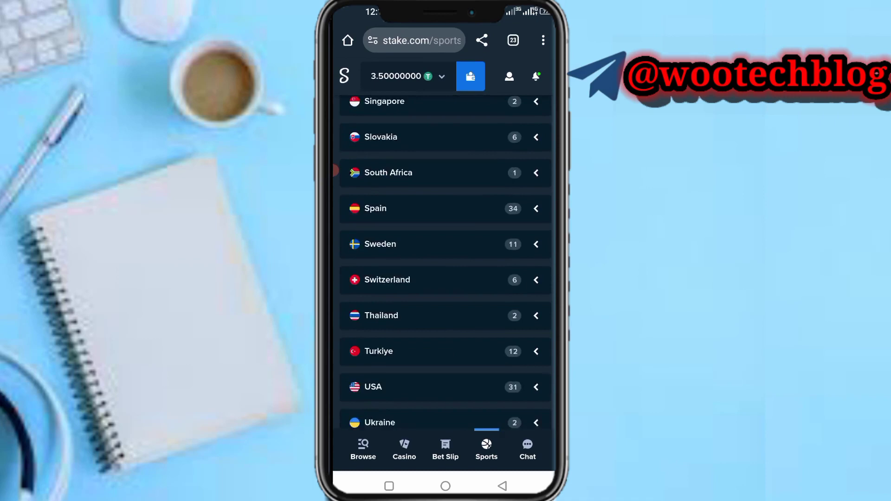
pyautogui.scroll(6, 446, 279)
pyautogui.scroll(3, 446, 278)
pyautogui.scroll(8, 446, 278)
pyautogui.scroll(10, 446, 278)
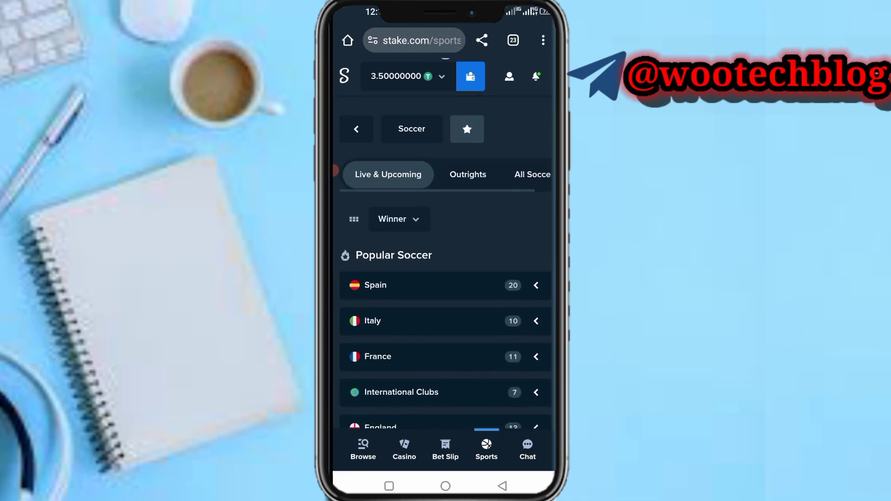
pyautogui.scroll(-2, 446, 278)
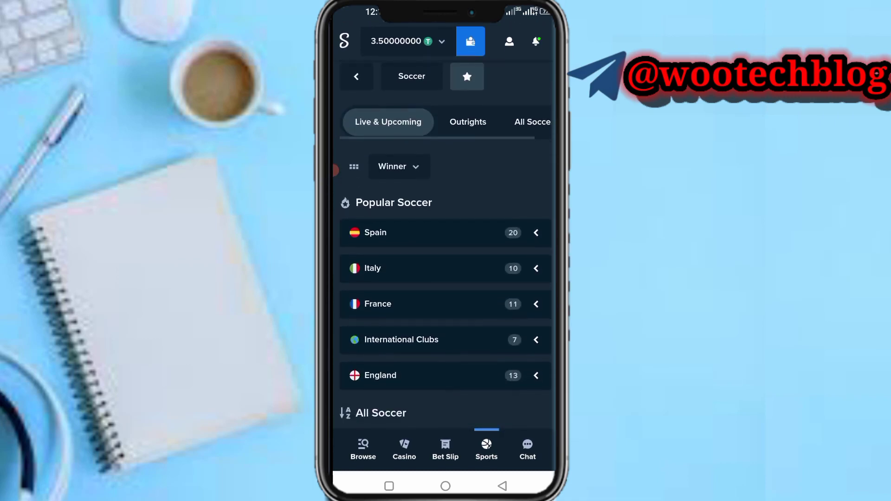
pyautogui.scroll(-1, 445, 278)
pyautogui.click(381, 344)
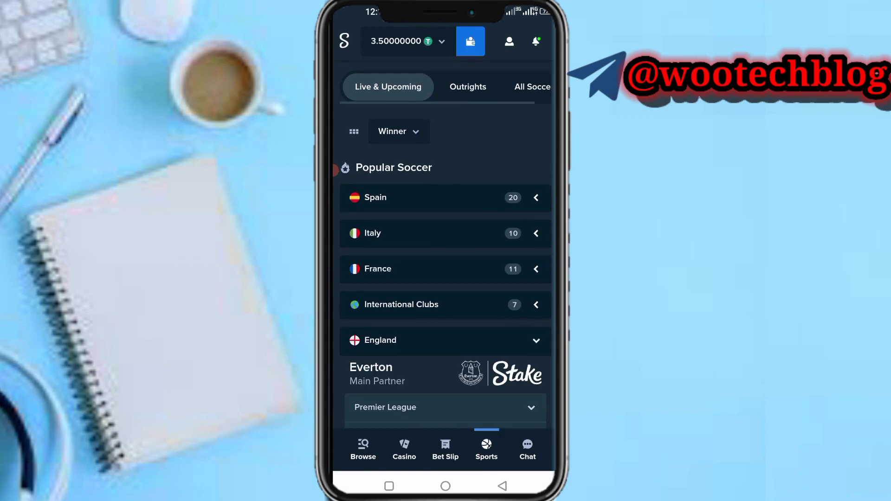
pyautogui.scroll(-3, 445, 278)
pyautogui.scroll(-1, 446, 279)
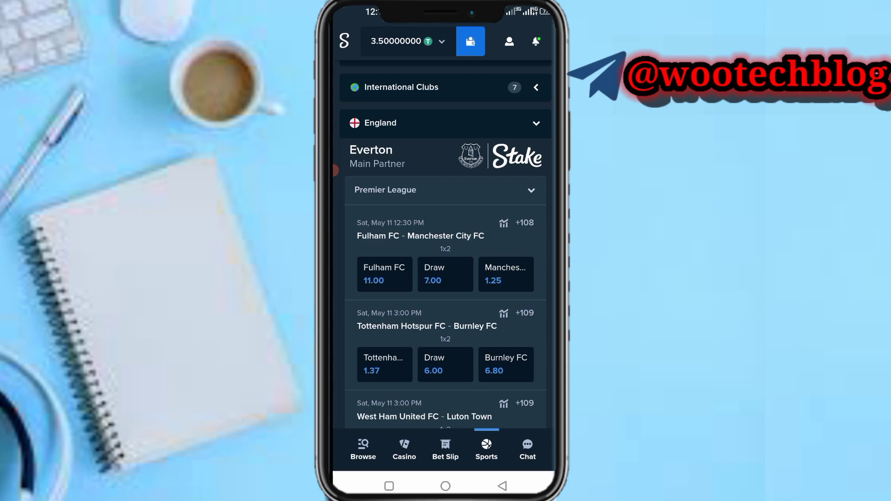
# - Open Fulham vs Manchester City, browse Same Game Multi and Goals, then add the Draw at 7.00
pyautogui.doubleClick(446, 235)
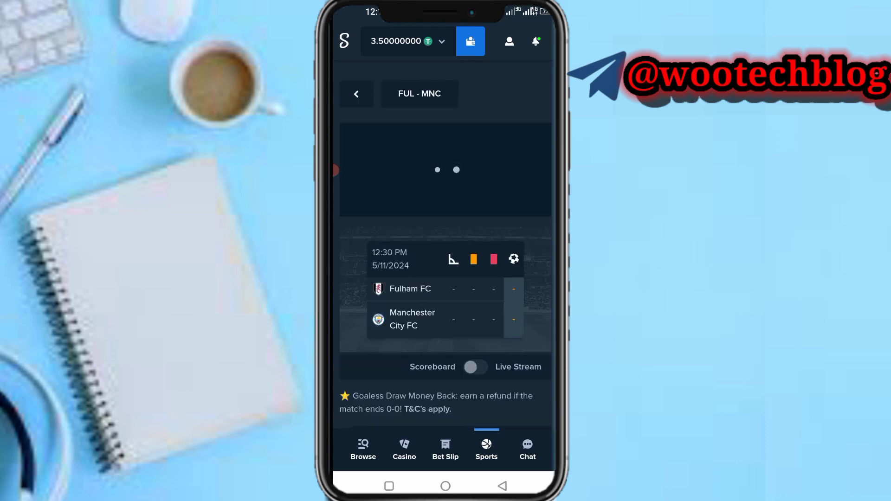
pyautogui.scroll(-5, 446, 278)
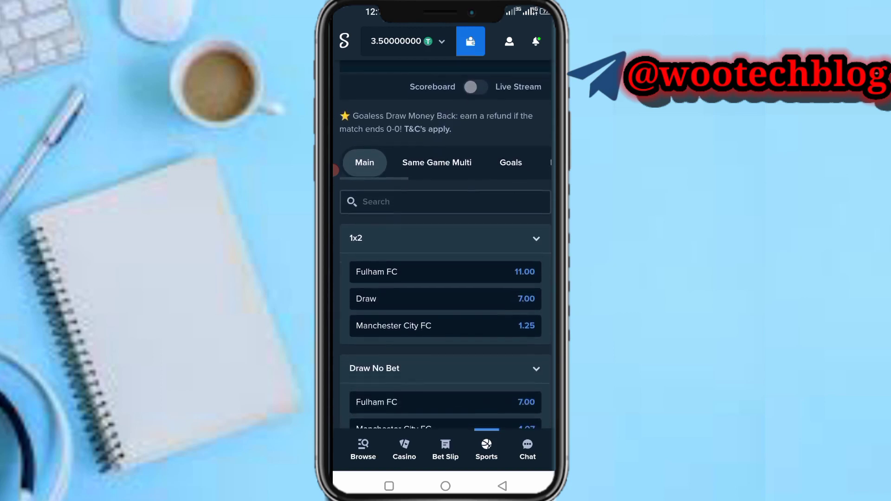
pyautogui.scroll(-5, 446, 279)
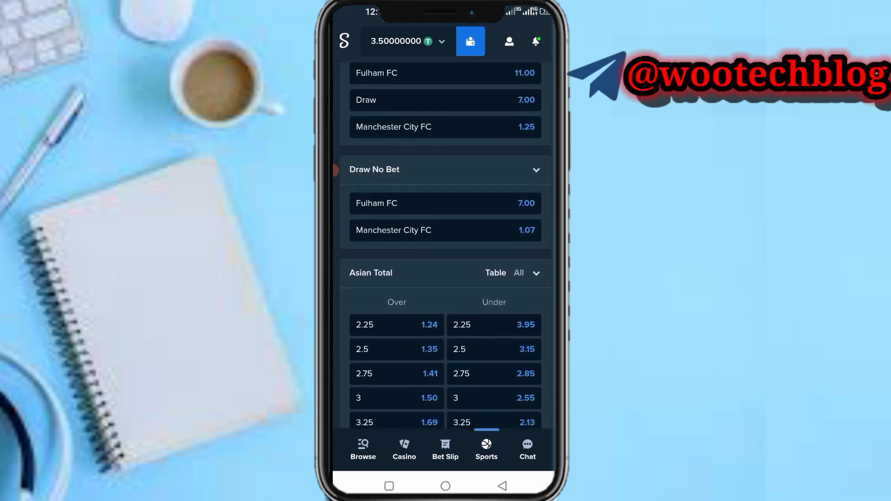
pyautogui.scroll(3, 445, 279)
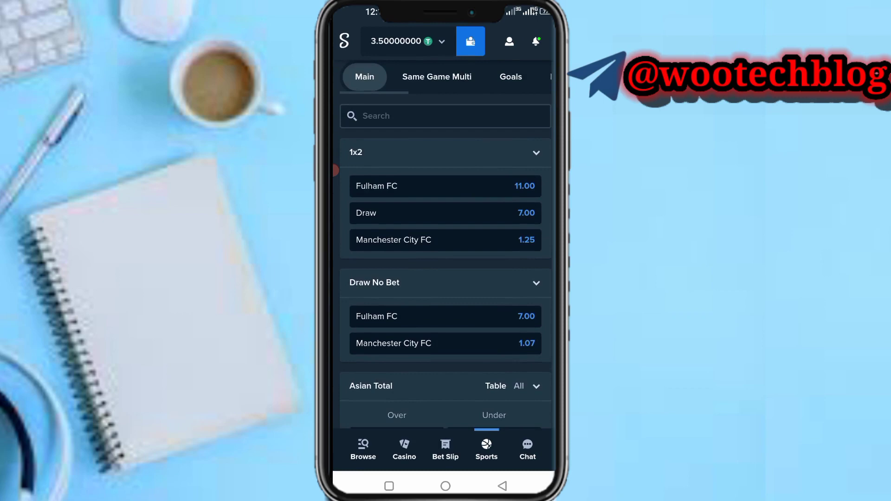
pyautogui.scroll(-3, 446, 244)
pyautogui.scroll(-3, 446, 244)
pyautogui.scroll(-2, 446, 244)
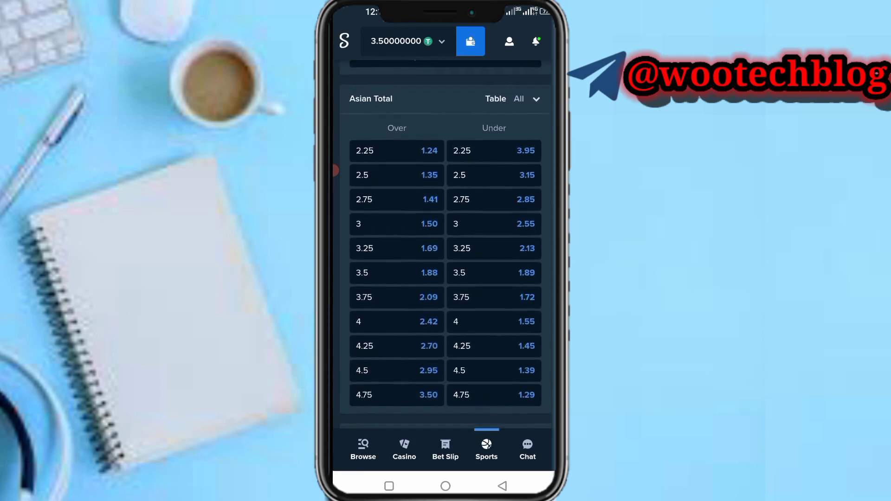
pyautogui.scroll(-8, 446, 244)
pyautogui.scroll(-5, 446, 244)
pyautogui.scroll(-5, 446, 244)
pyautogui.scroll(-5, 446, 244)
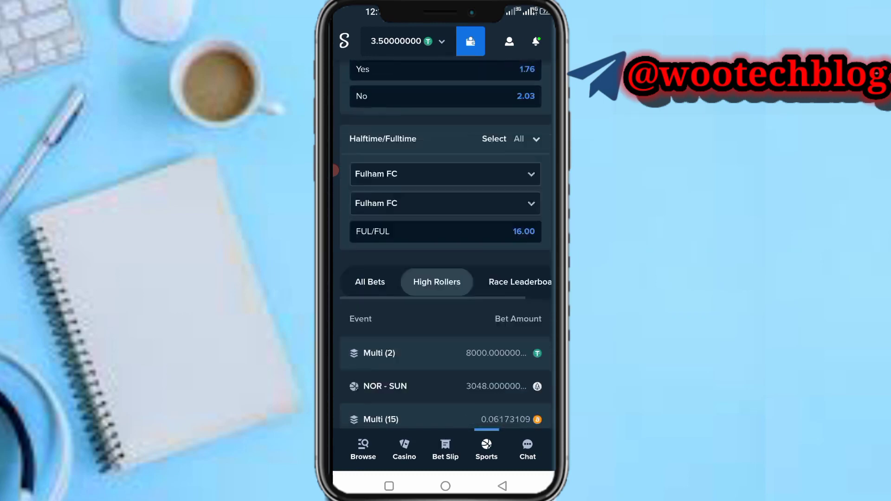
pyautogui.scroll(-10, 446, 244)
pyautogui.scroll(10, 446, 244)
pyautogui.scroll(10, 445, 244)
pyautogui.scroll(-2, 446, 244)
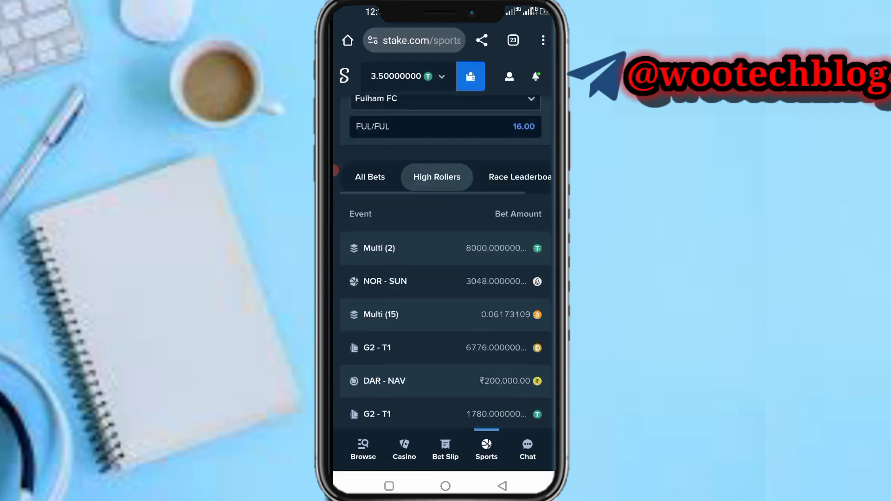
pyautogui.scroll(5, 446, 244)
pyautogui.scroll(-3, 446, 244)
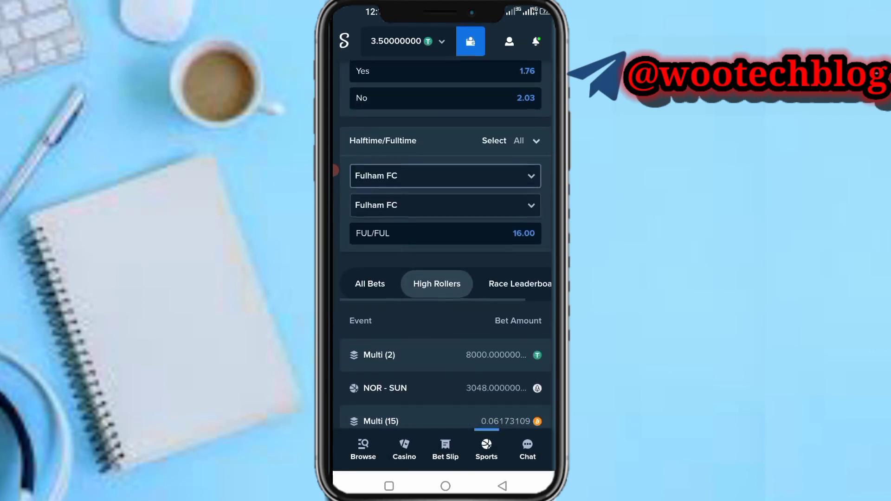
pyautogui.scroll(10, 445, 243)
pyautogui.scroll(10, 446, 265)
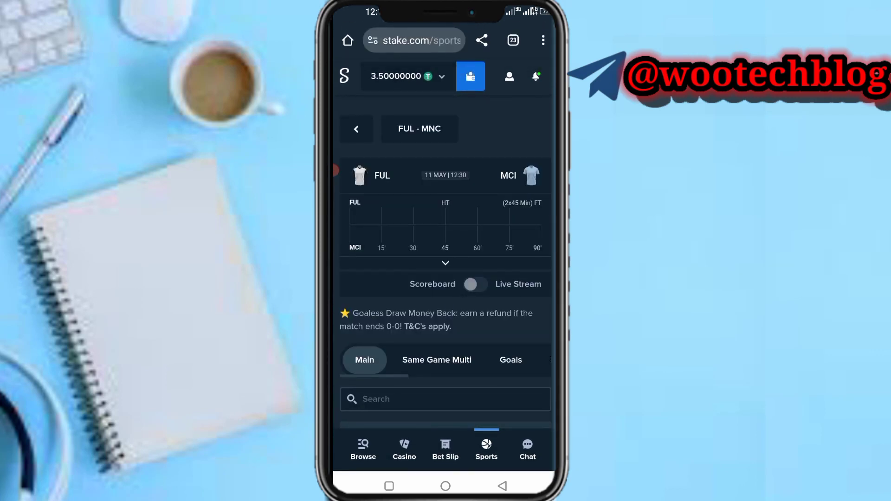
pyautogui.click(436, 360)
pyautogui.scroll(-2, 445, 279)
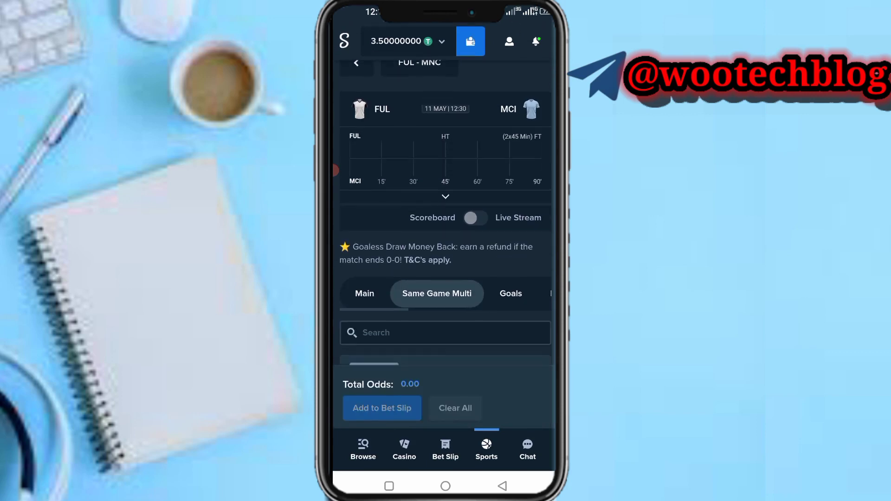
pyautogui.scroll(-10, 446, 278)
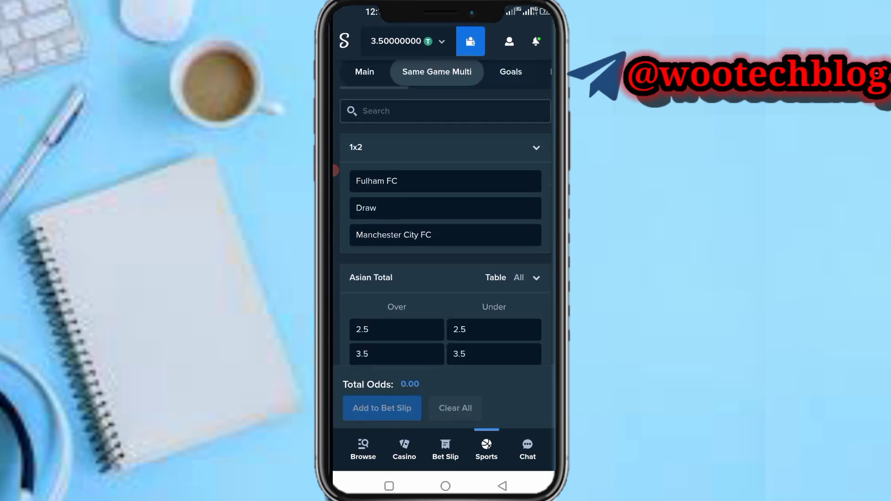
pyautogui.scroll(5, 445, 278)
pyautogui.scroll(10, 446, 265)
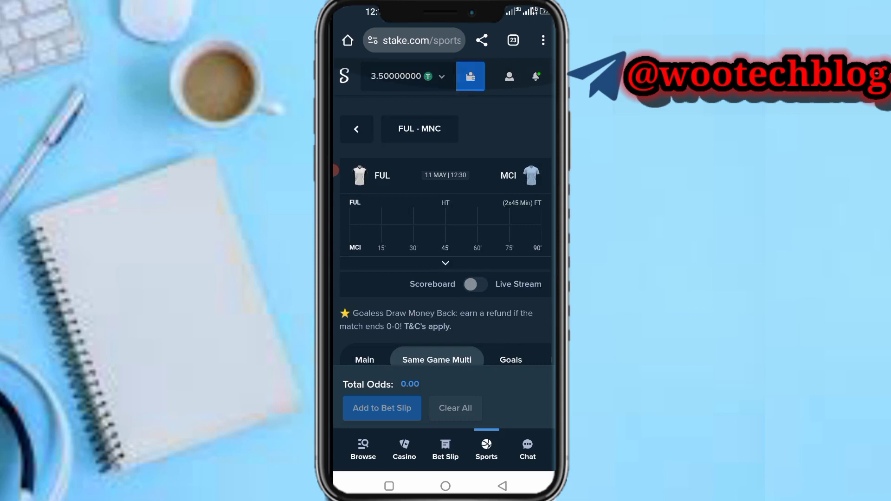
pyautogui.scroll(-2, 446, 265)
pyautogui.click(510, 281)
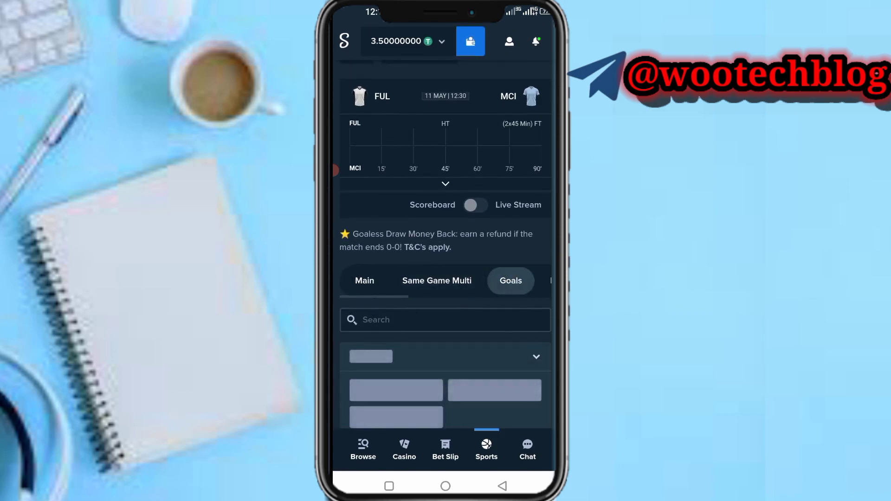
pyautogui.scroll(-2, 446, 278)
pyautogui.hscroll(3, 446, 212)
pyautogui.hscroll(3, 446, 211)
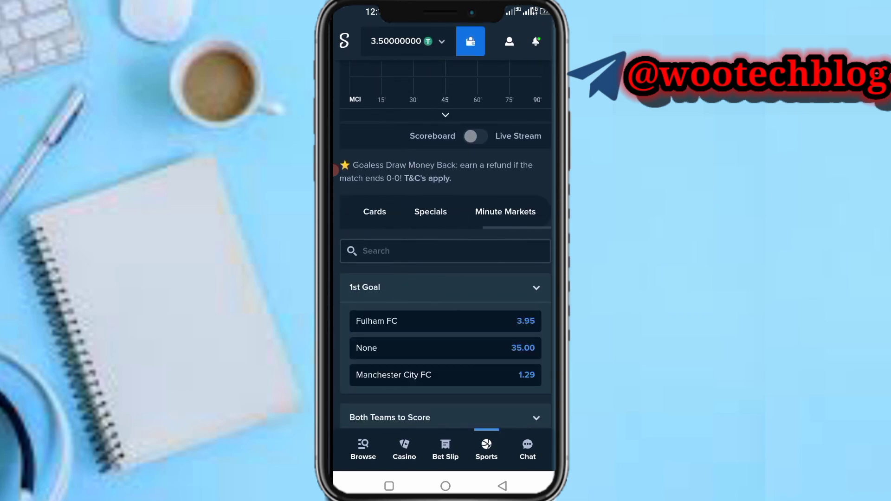
pyautogui.hscroll(-6, 445, 212)
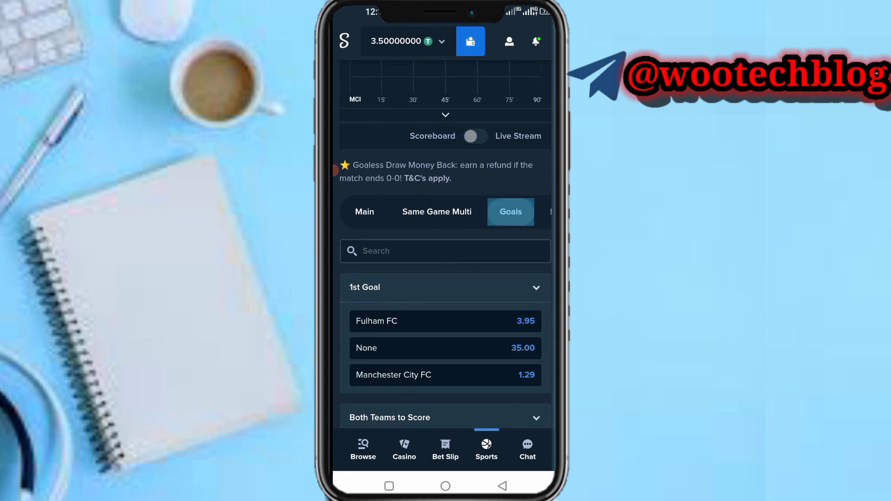
pyautogui.scroll(-1, 446, 246)
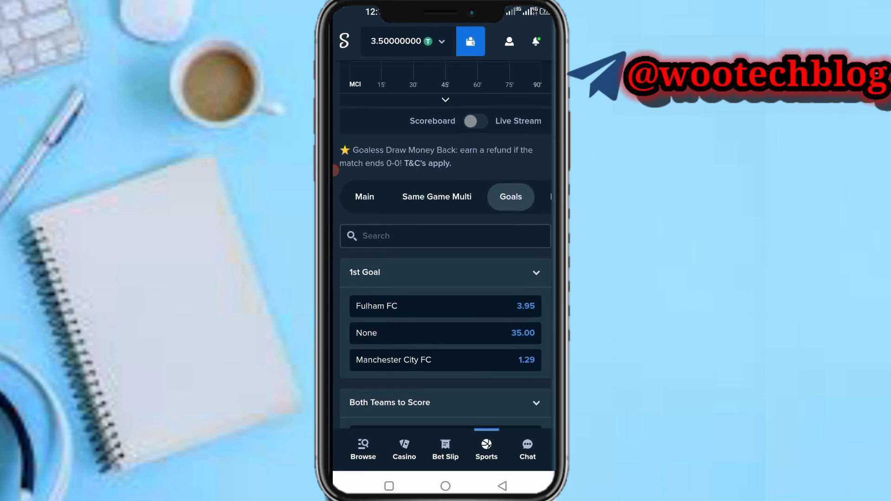
pyautogui.click(364, 197)
pyautogui.scroll(-2, 445, 246)
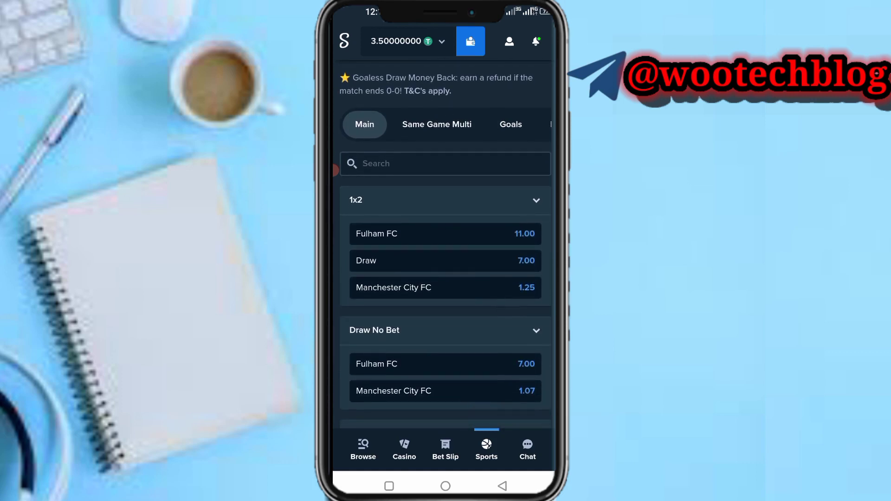
pyautogui.click(446, 261)
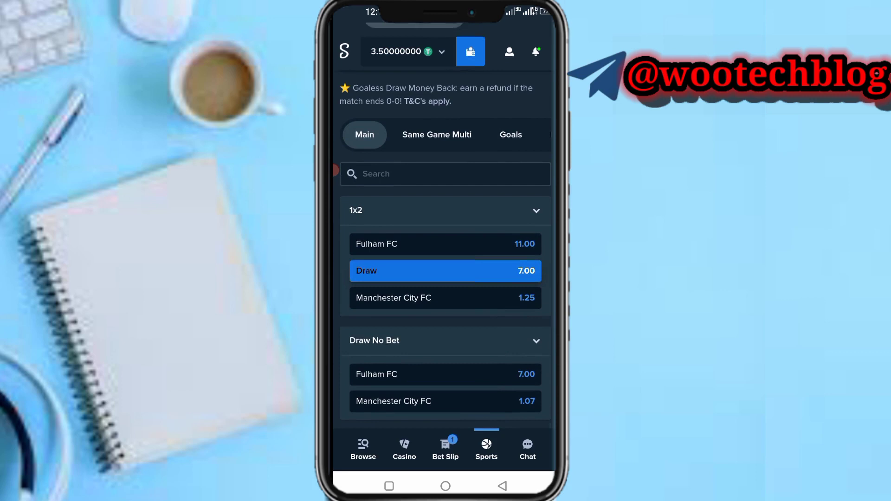
# - From the Premier League list, add wins for Tottenham (1.37), West Ham (1.82) and Everton (1.42)
pyautogui.click(355, 129)
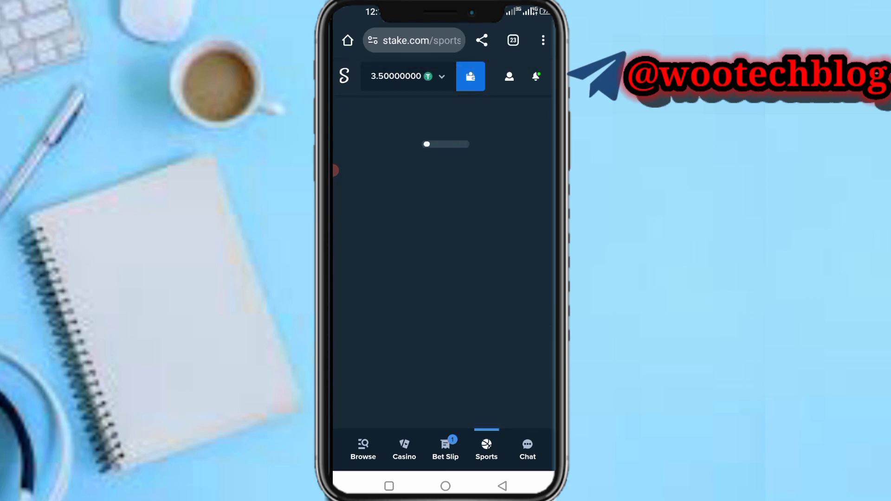
pyautogui.scroll(-1, 446, 279)
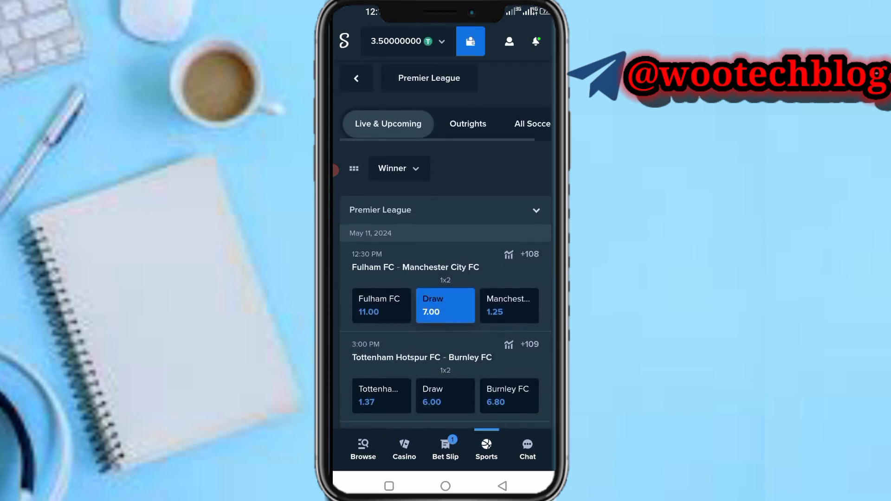
pyautogui.scroll(-2, 445, 278)
pyautogui.scroll(-1, 446, 278)
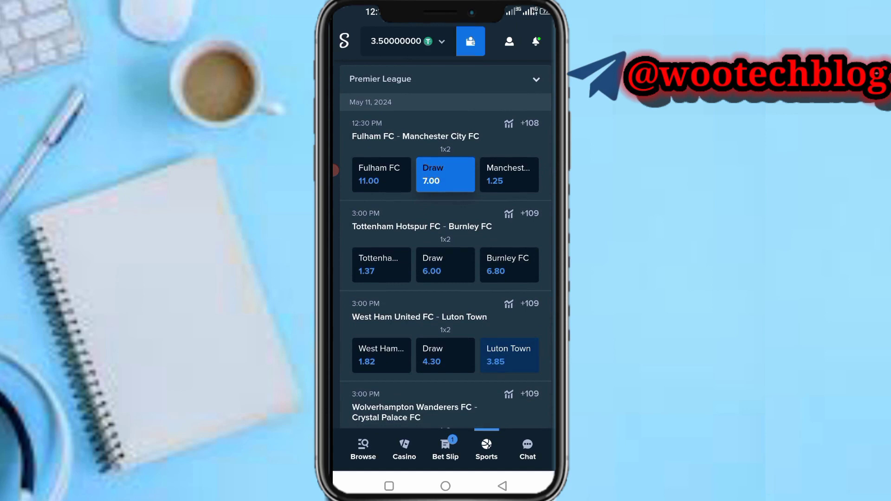
pyautogui.click(382, 265)
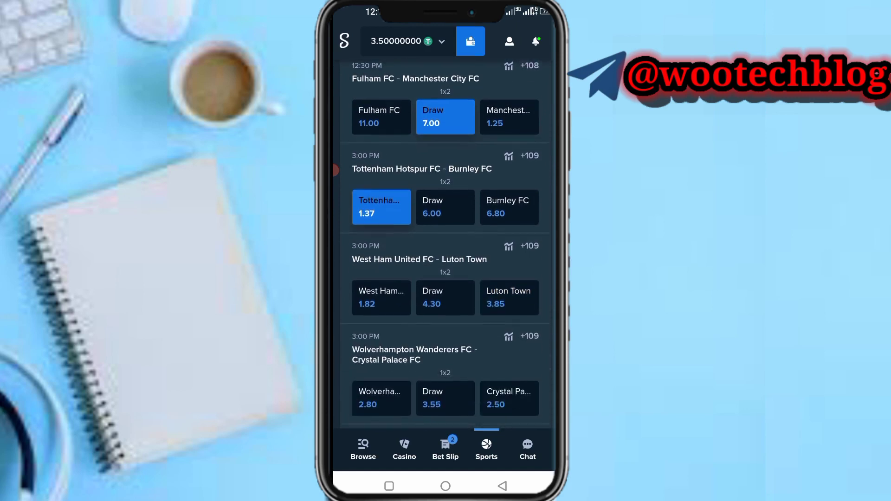
pyautogui.scroll(-1, 446, 244)
pyautogui.scroll(-2, 381, 289)
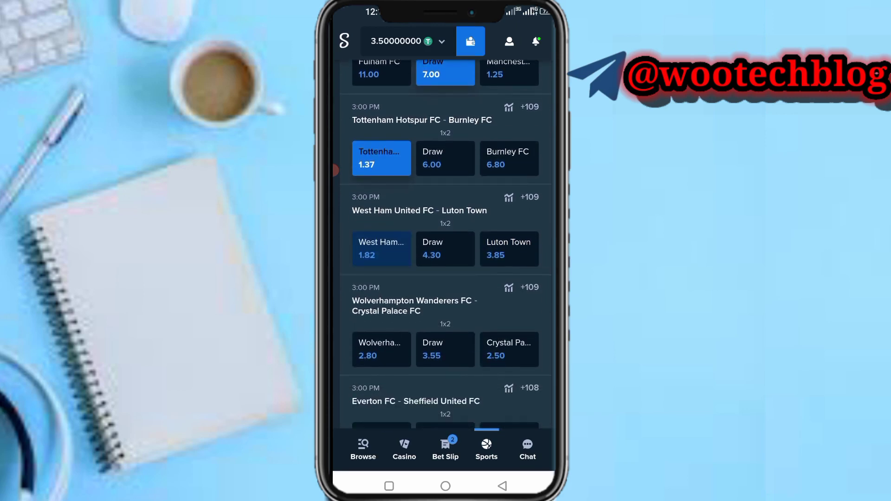
pyautogui.click(381, 248)
pyautogui.scroll(-3, 446, 279)
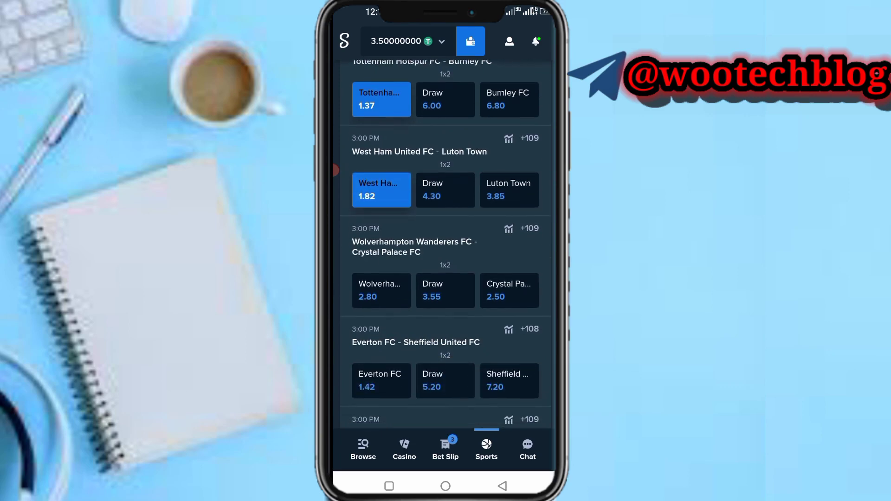
pyautogui.click(381, 381)
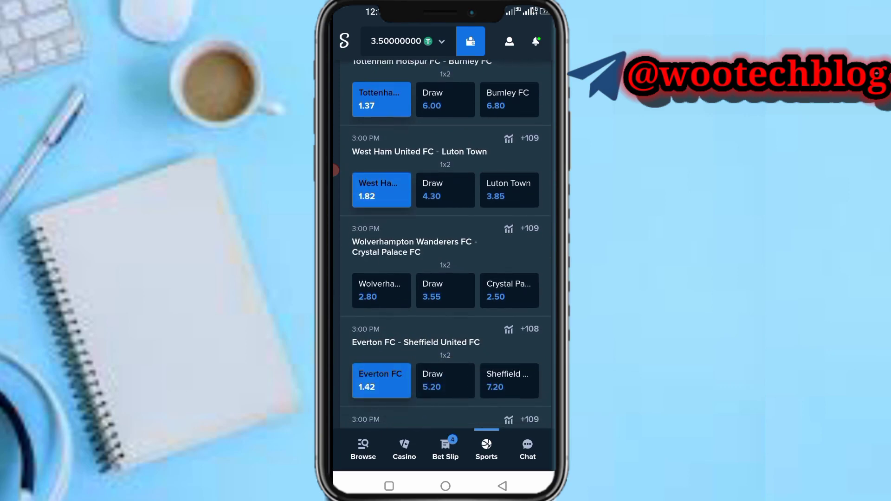
pyautogui.scroll(5, 445, 244)
pyautogui.scroll(-10, 446, 244)
pyautogui.scroll(10, 445, 244)
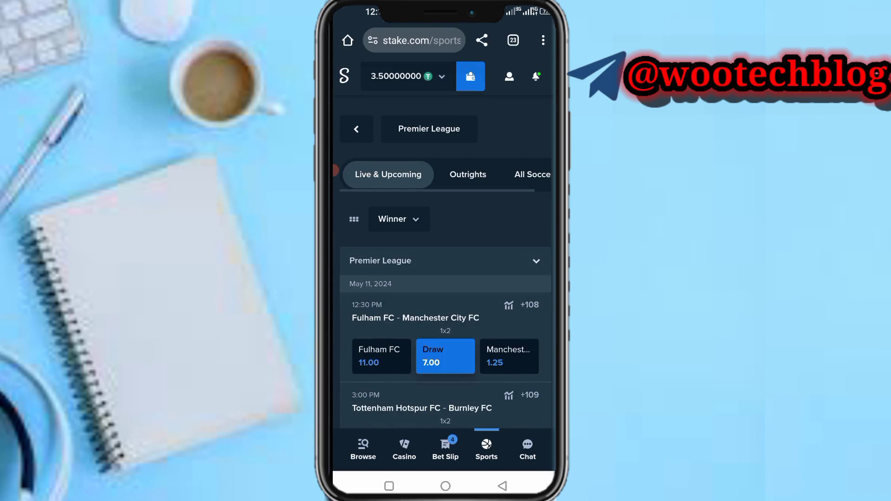
# - Switch to Total markets, add Overs for Fulham, Tottenham, West Ham and Wolverhampton, and open the slip
pyautogui.click(399, 219)
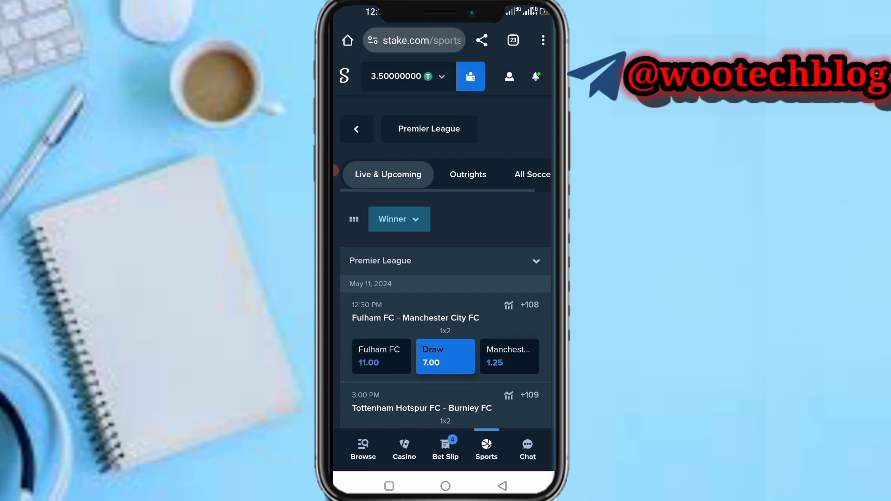
pyautogui.scroll(-2, 446, 278)
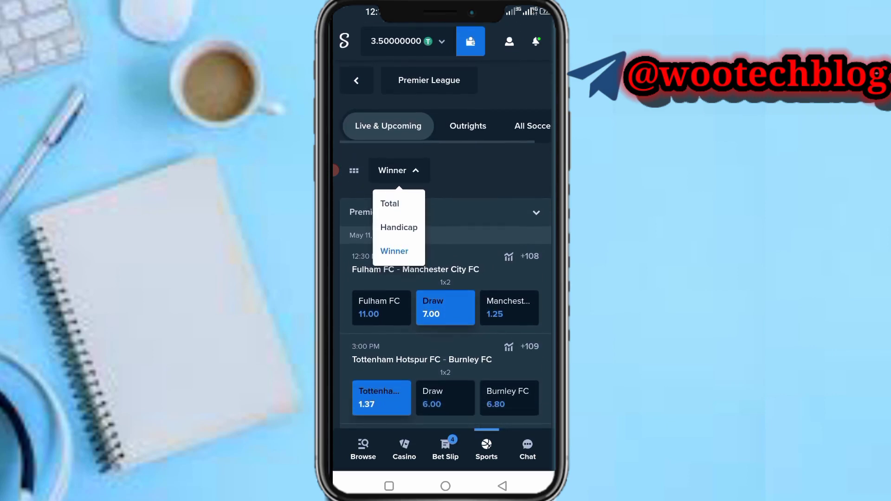
pyautogui.click(390, 203)
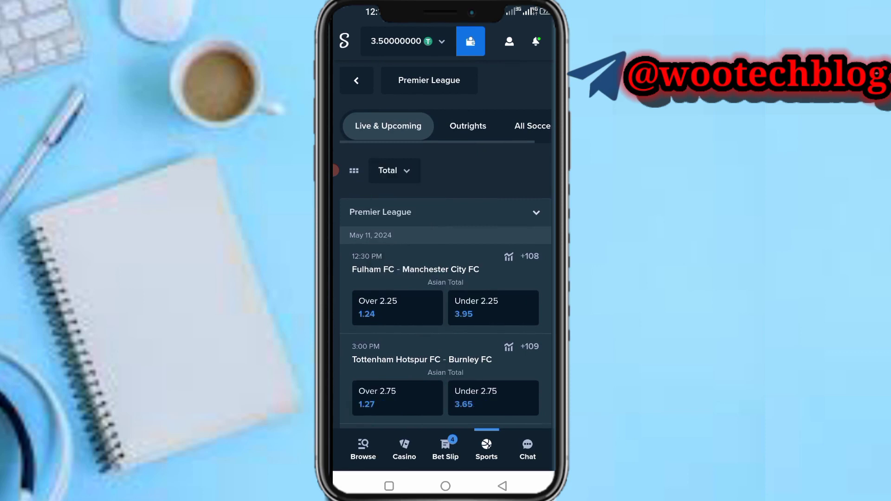
pyautogui.scroll(-1, 446, 279)
pyautogui.click(397, 278)
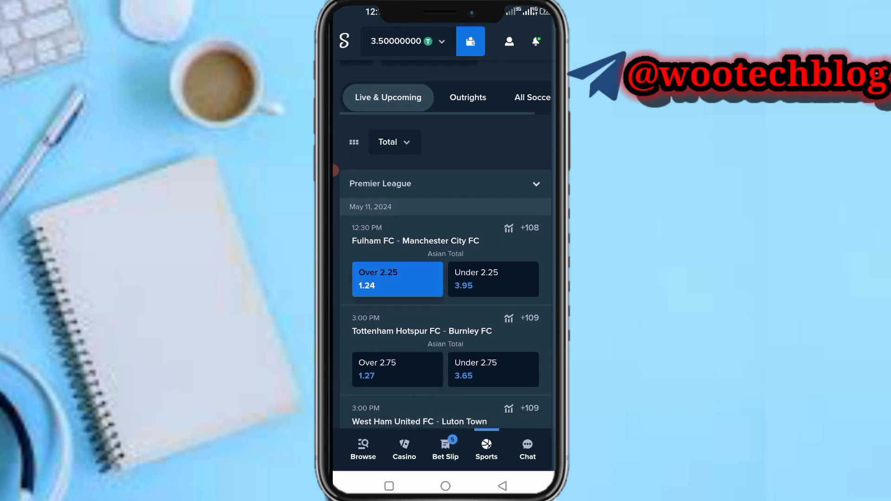
pyautogui.scroll(-2, 445, 244)
pyautogui.click(397, 314)
pyautogui.click(398, 405)
pyautogui.scroll(-4, 446, 279)
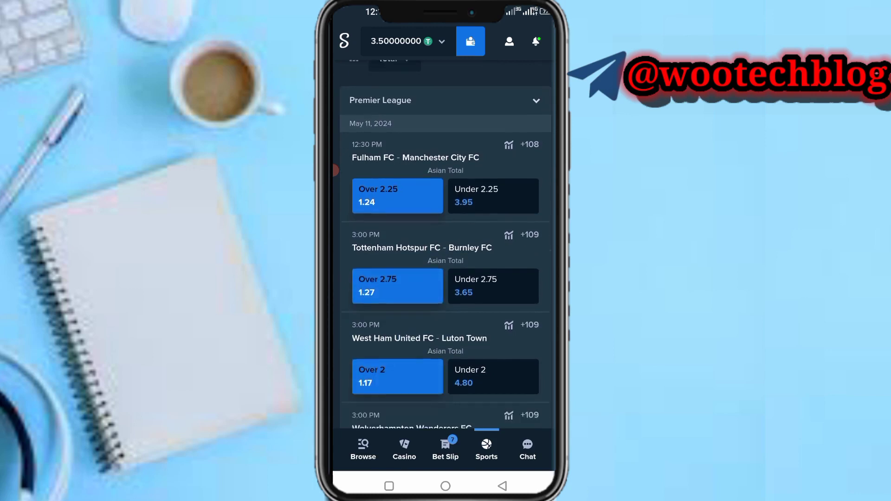
pyautogui.click(397, 385)
pyautogui.scroll(5, 445, 243)
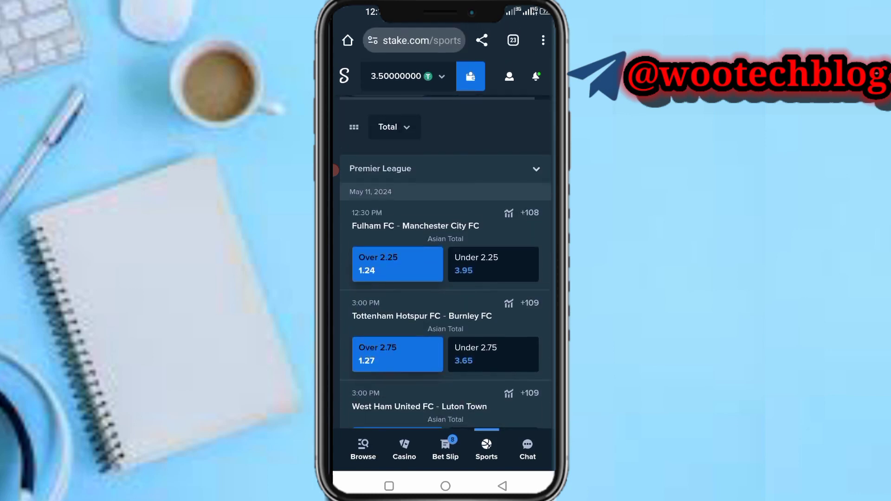
pyautogui.click(445, 449)
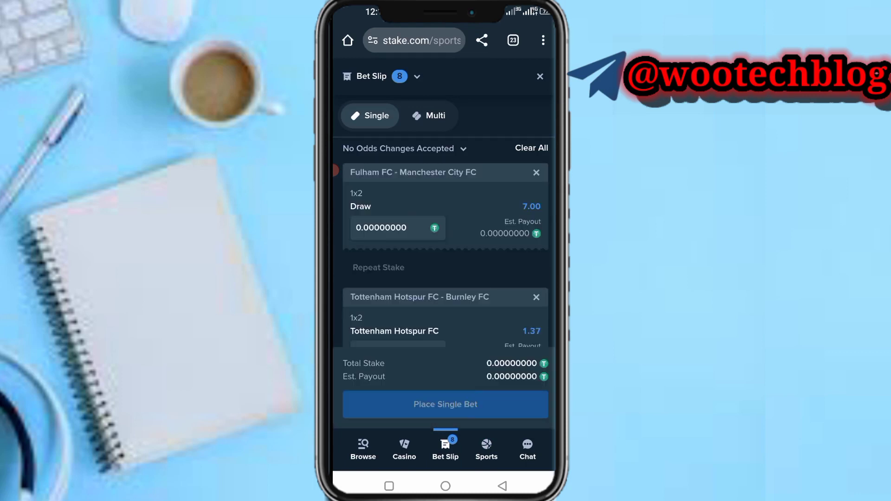
pyautogui.scroll(-2, 446, 254)
pyautogui.scroll(-2, 445, 254)
pyautogui.scroll(-1, 445, 255)
pyautogui.scroll(-3, 445, 254)
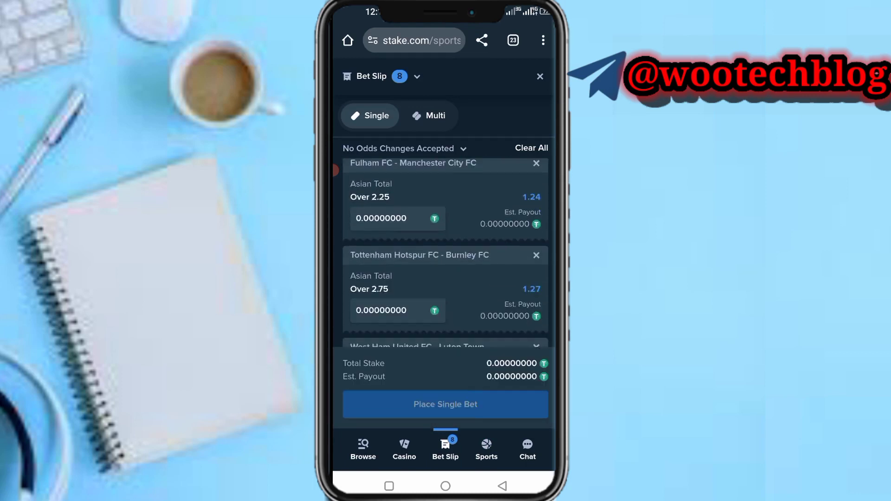
pyautogui.scroll(-2, 446, 254)
# - Switch the bet slip to Multi, giving total odds of 57.08 with a same-event warning
pyautogui.click(429, 116)
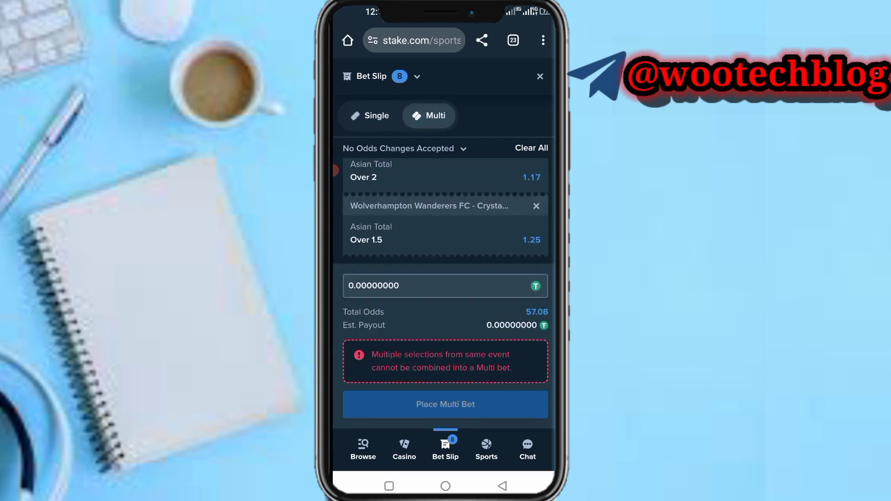
pyautogui.scroll(1, 445, 208)
pyautogui.scroll(-2, 446, 209)
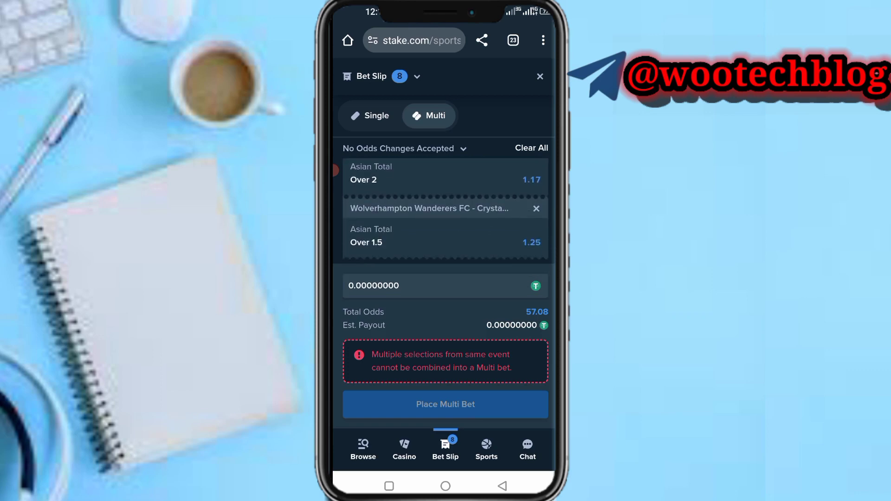
pyautogui.scroll(-1, 446, 209)
pyautogui.scroll(1, 445, 209)
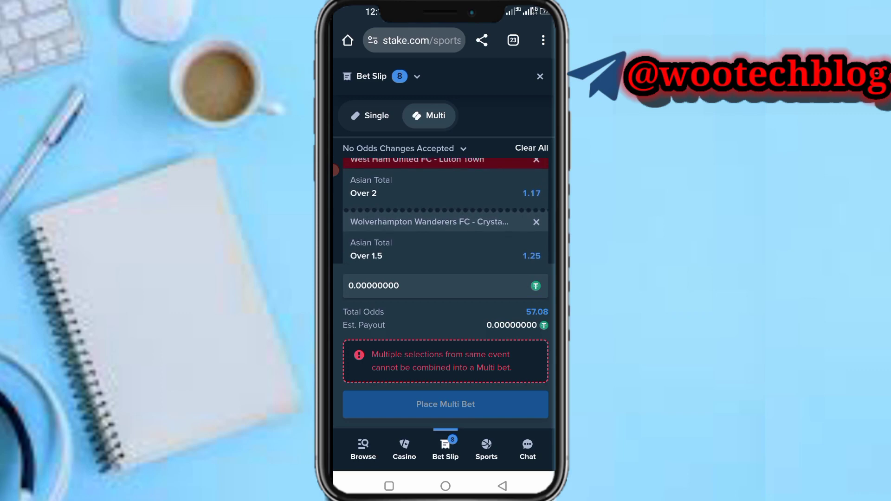
pyautogui.scroll(1, 445, 209)
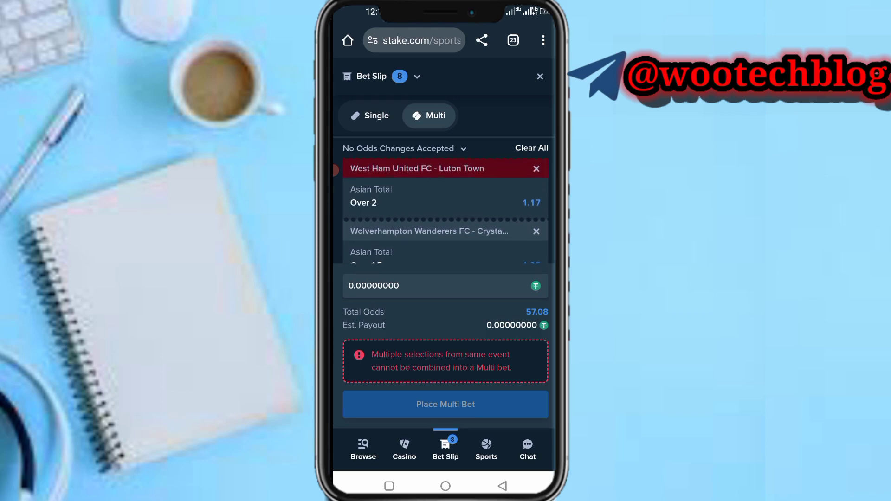
pyautogui.scroll(-1, 446, 209)
pyautogui.scroll(1, 446, 209)
# - Delete the West Ham vs Luton Town Over 2 entry, dropping total odds to 48.79
pyautogui.click(536, 166)
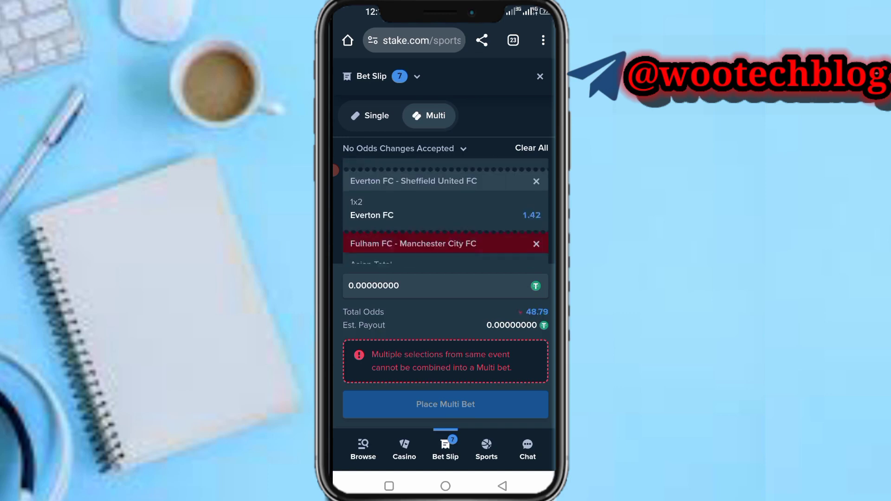
pyautogui.scroll(1, 445, 209)
pyautogui.scroll(-2, 445, 209)
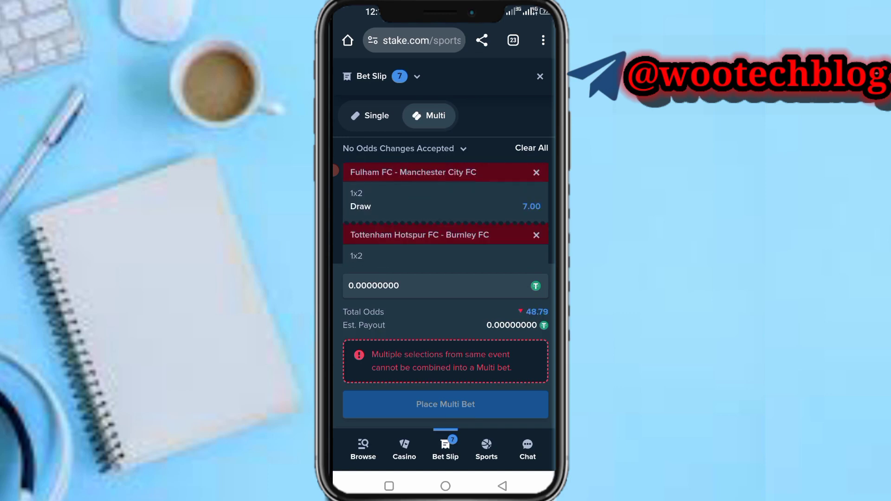
# - Close the bet slip and back out through the England list to the Soccer page
pyautogui.click(539, 78)
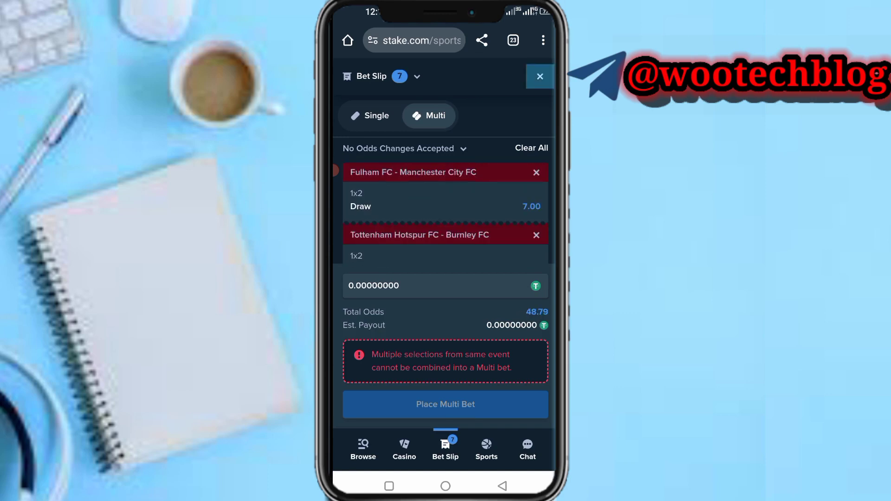
pyautogui.scroll(2, 493, 290)
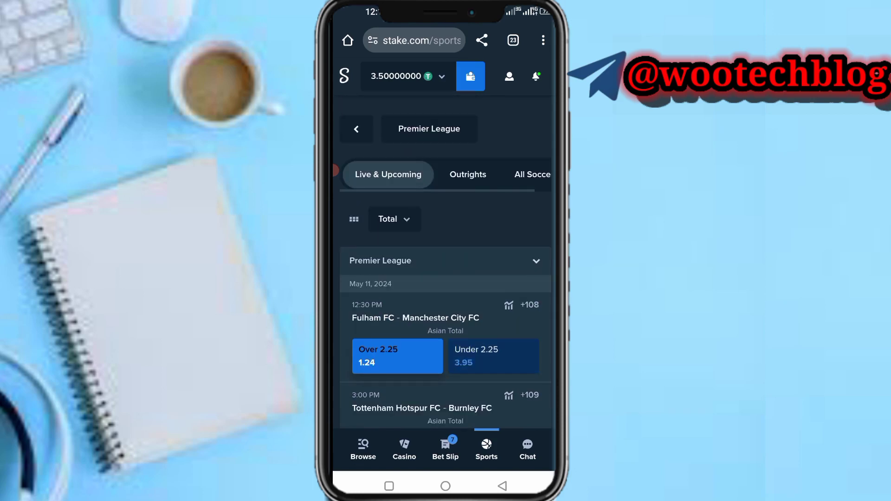
pyautogui.click(355, 129)
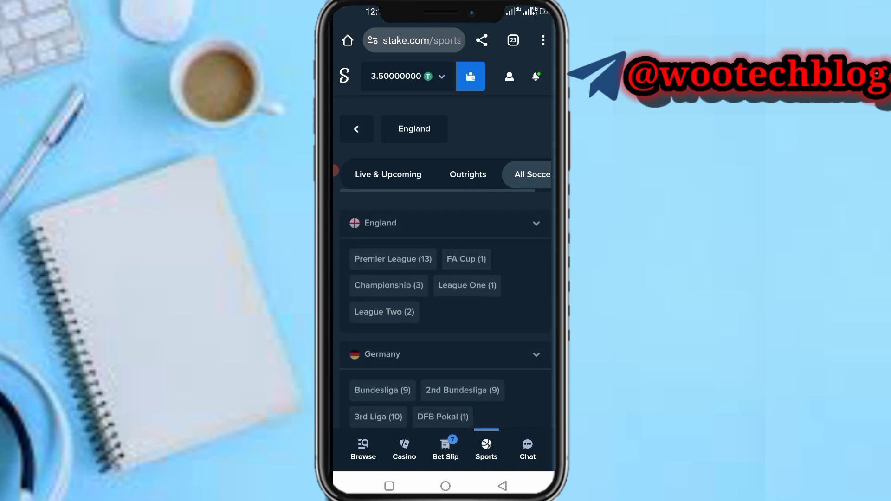
pyautogui.scroll(-5, 445, 279)
pyautogui.scroll(-3, 446, 279)
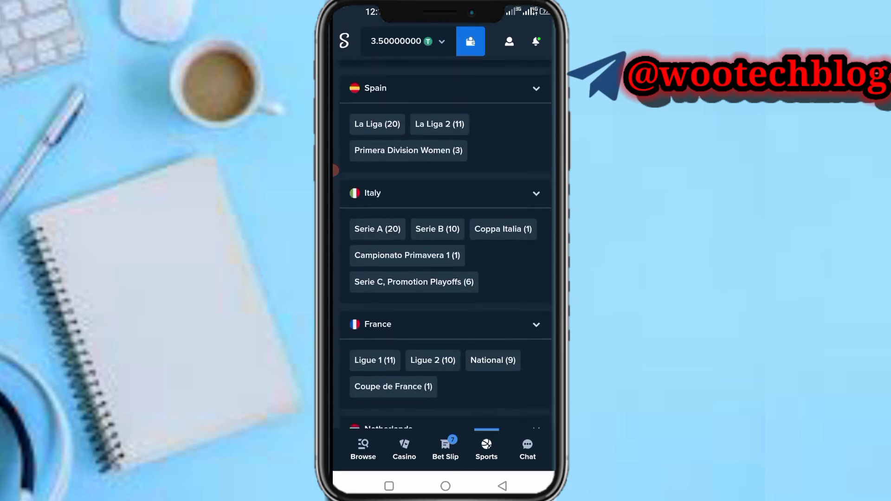
pyautogui.scroll(8, 446, 279)
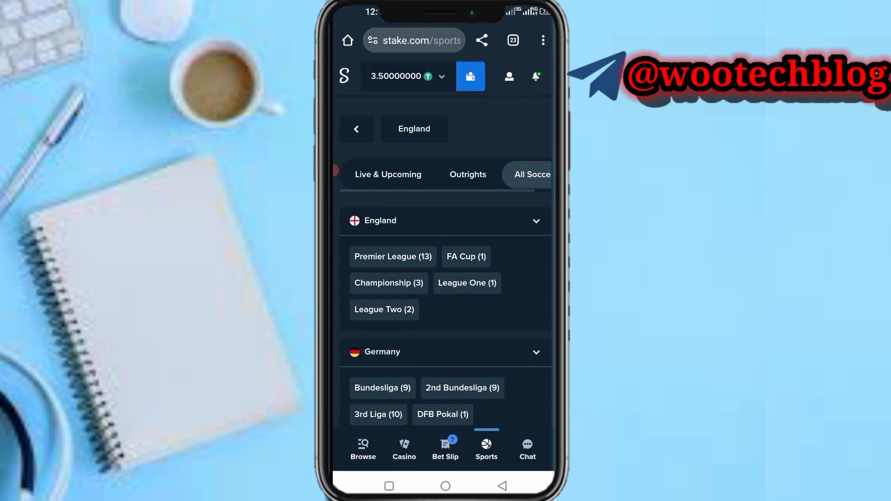
pyautogui.click(356, 128)
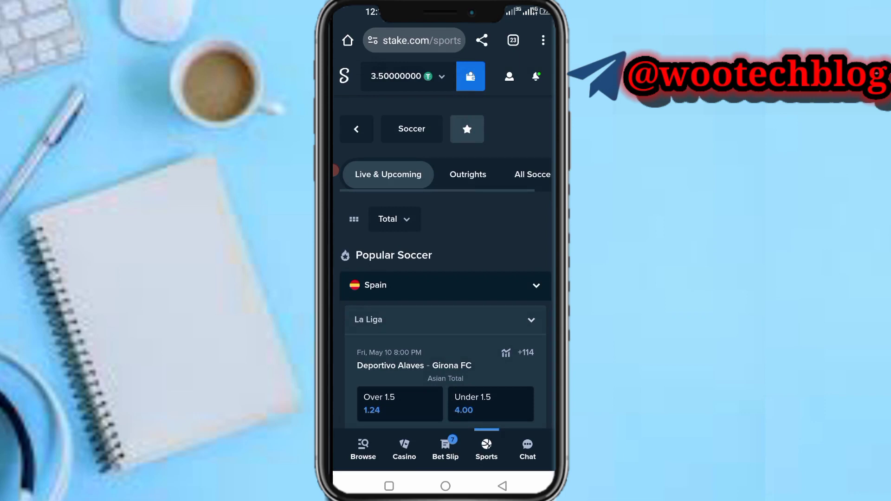
# - Navigate to live Tennis and expand the ATP matches under All Tennis
pyautogui.click(362, 449)
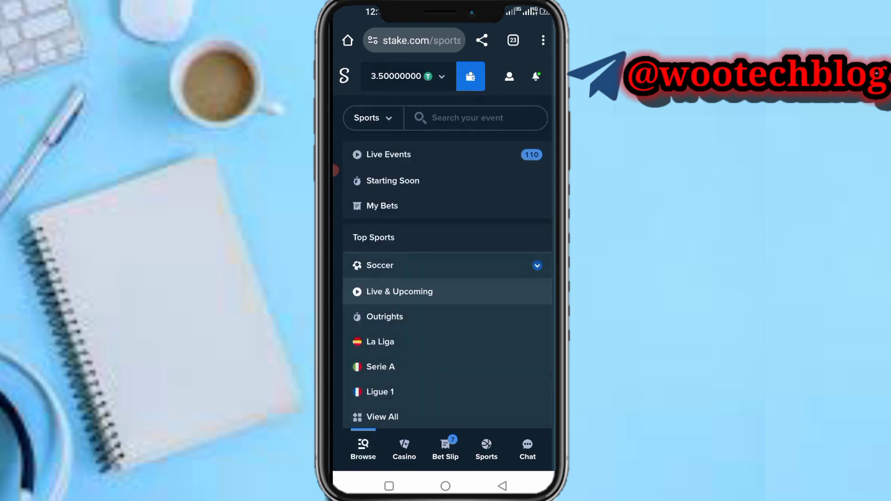
pyautogui.scroll(-1, 445, 278)
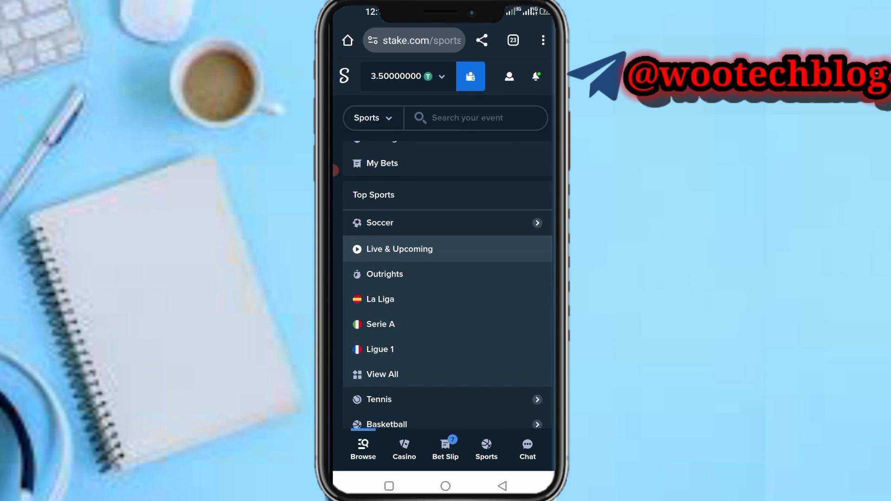
pyautogui.click(380, 223)
pyautogui.scroll(-1, 445, 279)
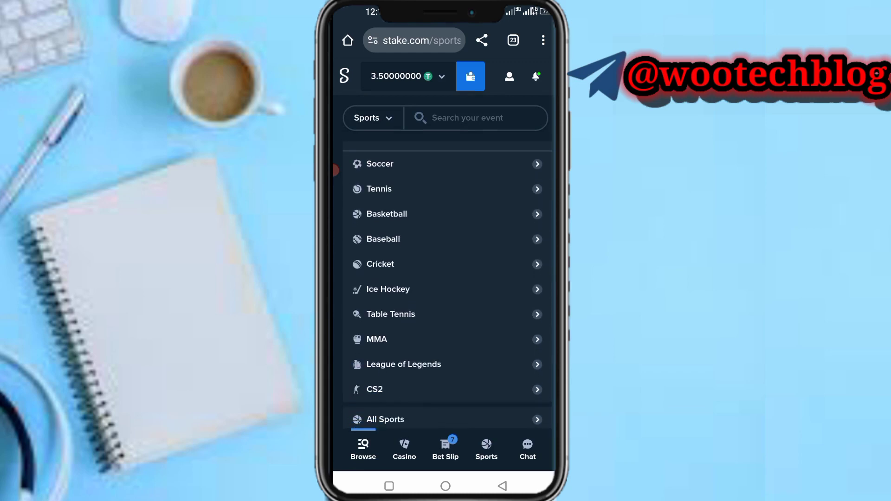
pyautogui.click(380, 189)
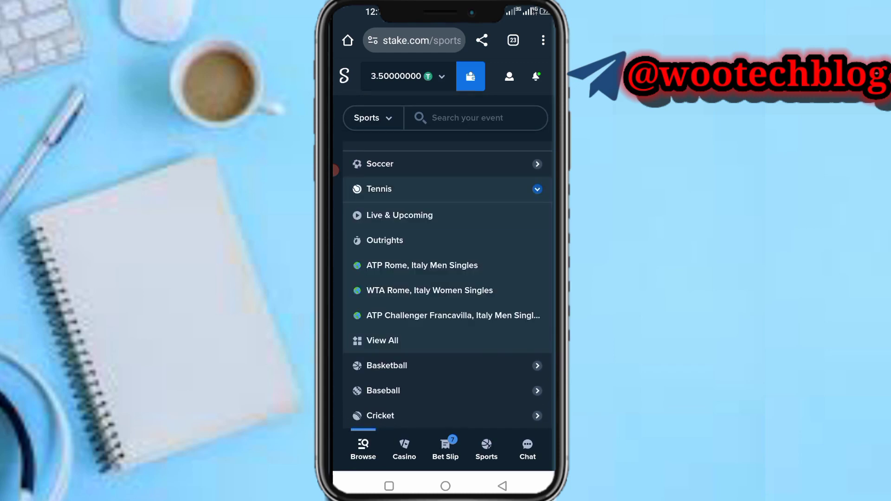
pyautogui.click(398, 215)
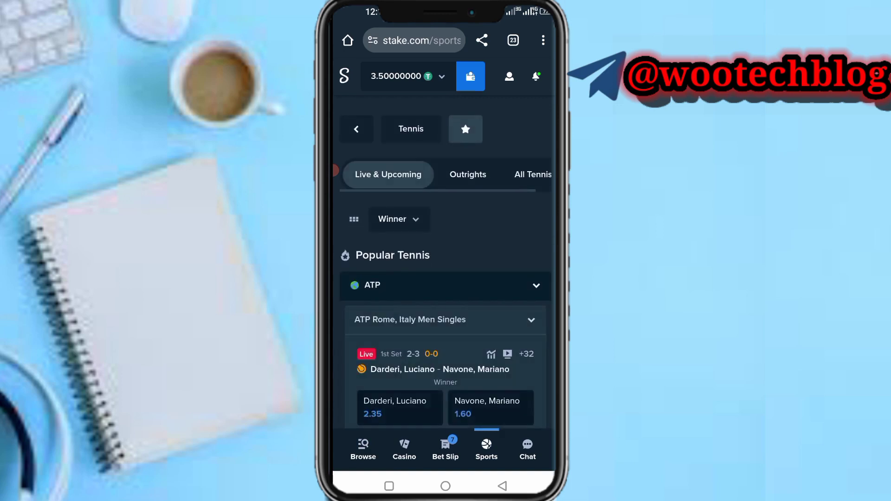
pyautogui.scroll(-2, 445, 279)
pyautogui.scroll(-5, 445, 279)
pyautogui.scroll(5, 446, 278)
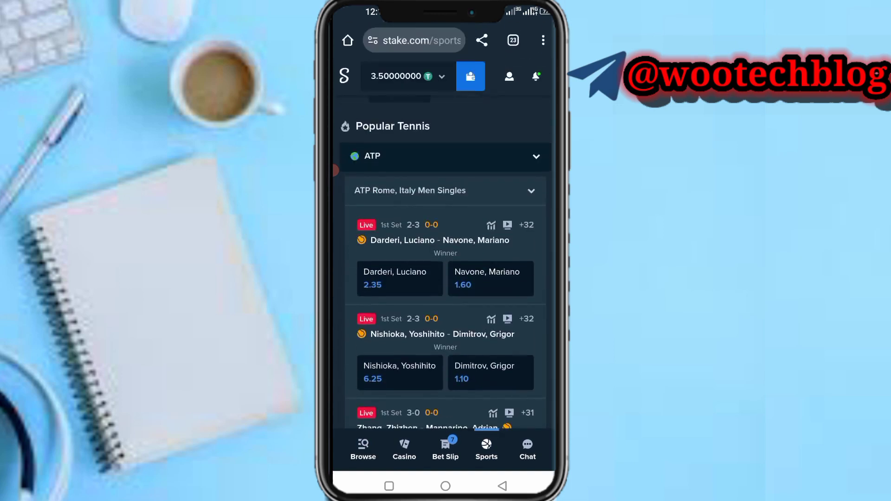
pyautogui.click(446, 179)
pyautogui.scroll(-3, 445, 278)
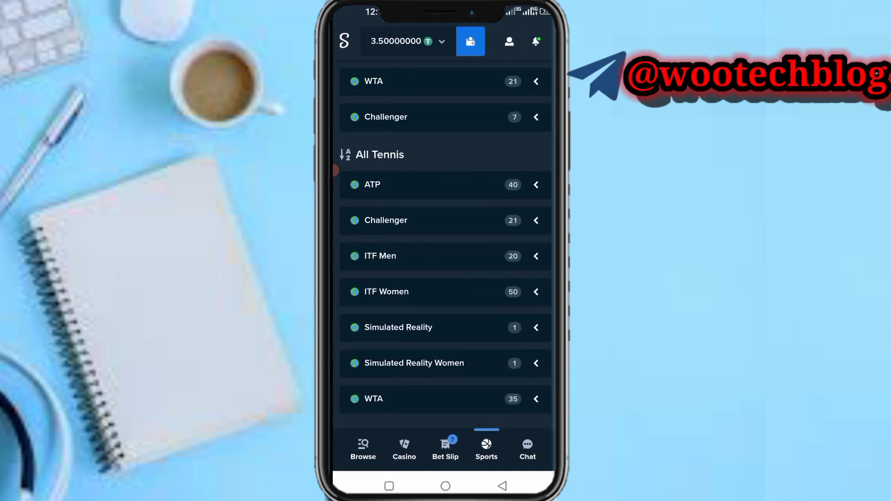
pyautogui.click(446, 184)
pyautogui.scroll(-1, 446, 278)
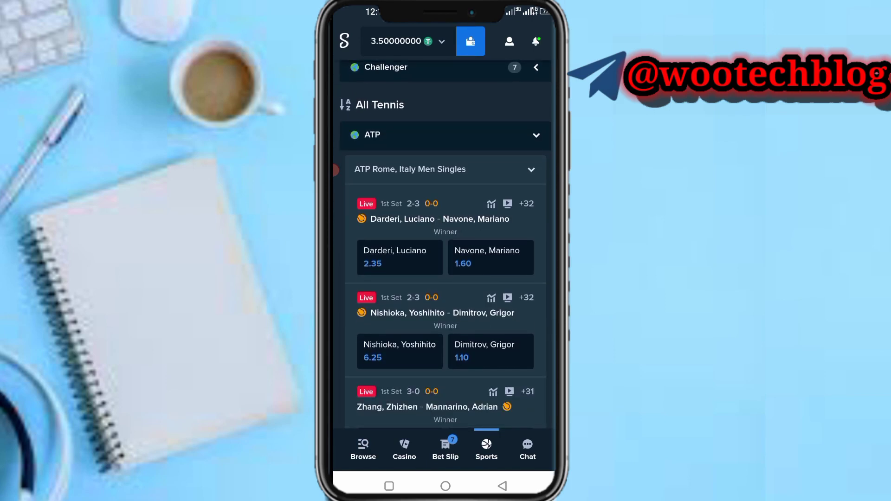
# - Add Darderi at 2.35 and Dimitrov at 1.10, then open the nine-selection slip
pyautogui.click(400, 257)
pyautogui.click(491, 351)
pyautogui.click(446, 449)
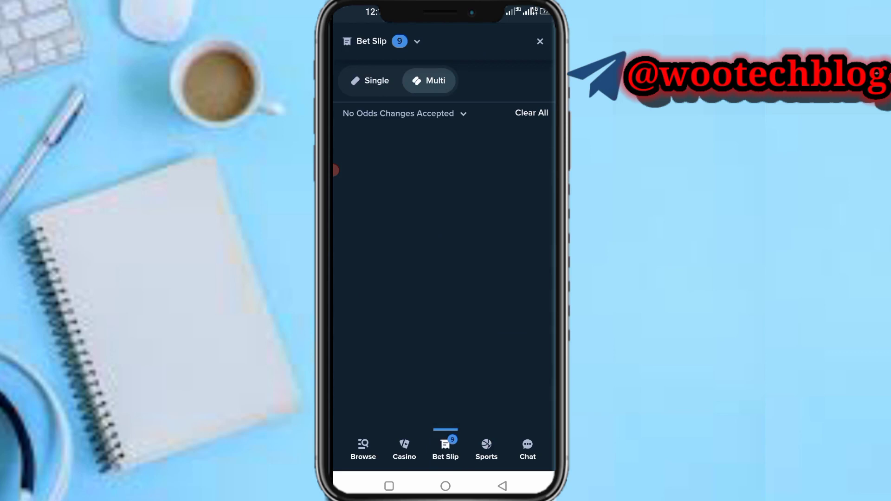
# - Switch the bet slip to Single view, then back to Multi
pyautogui.click(370, 80)
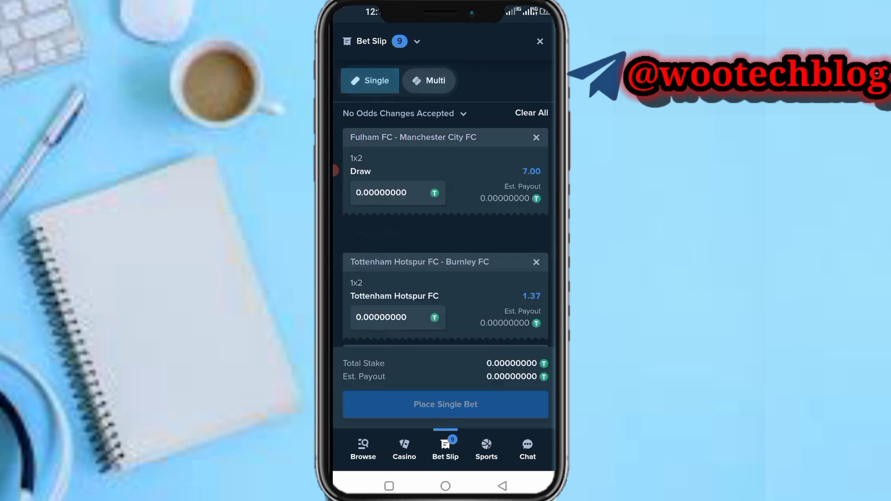
pyautogui.click(429, 80)
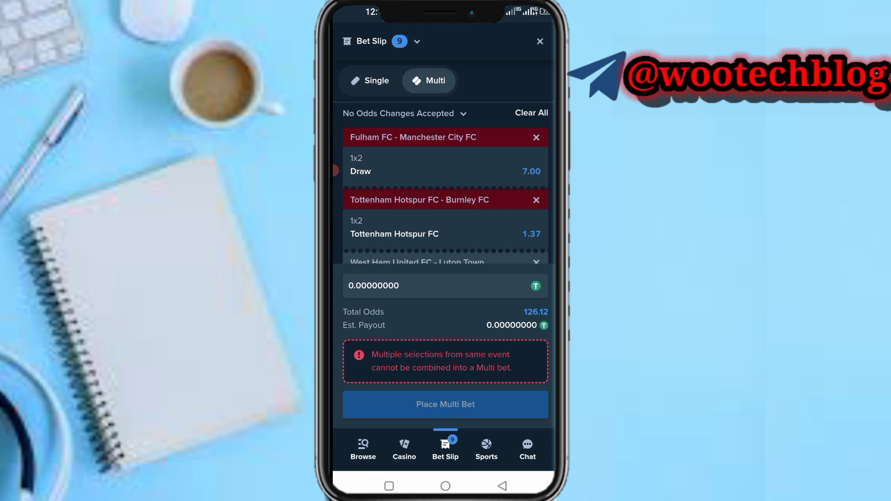
pyautogui.scroll(-10, 446, 195)
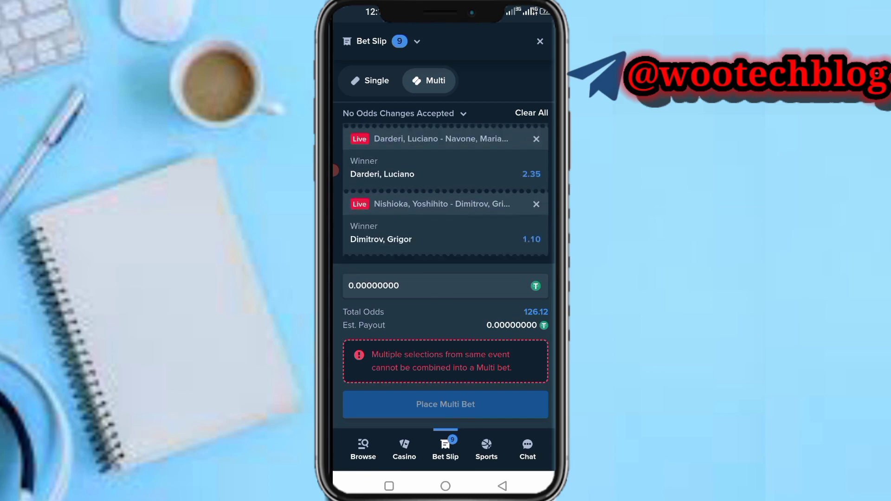
# - Clear the slip, add Navone, Dimitrov, Zhang and Shelton to win, and view the multi
pyautogui.click(531, 113)
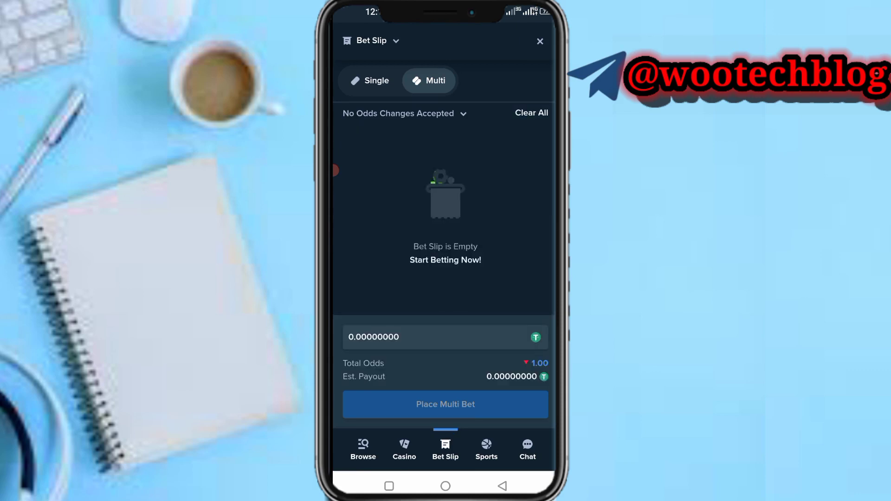
pyautogui.click(540, 41)
pyautogui.scroll(-2, 446, 244)
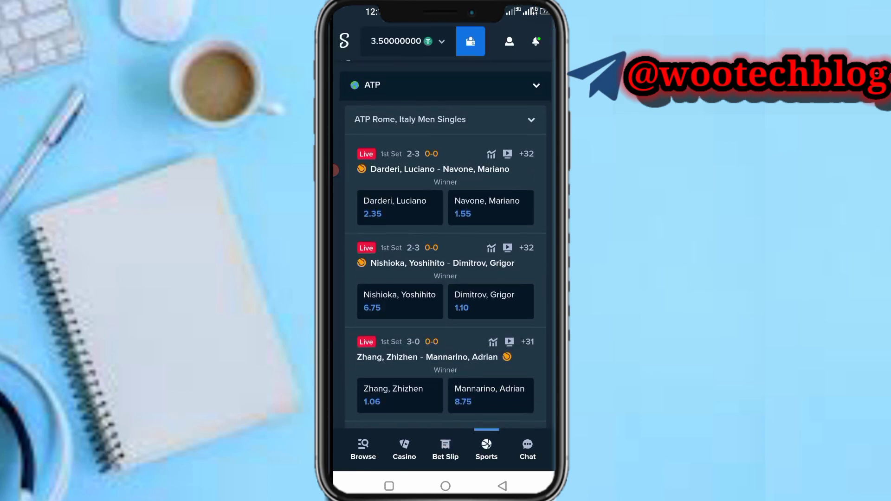
pyautogui.click(491, 207)
pyautogui.click(491, 301)
pyautogui.scroll(-2, 446, 279)
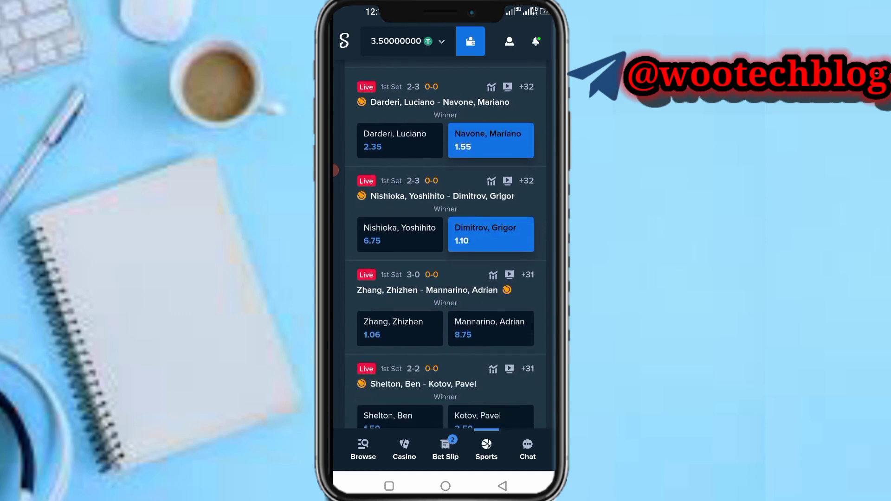
pyautogui.click(400, 327)
pyautogui.scroll(-1, 446, 279)
pyautogui.click(400, 386)
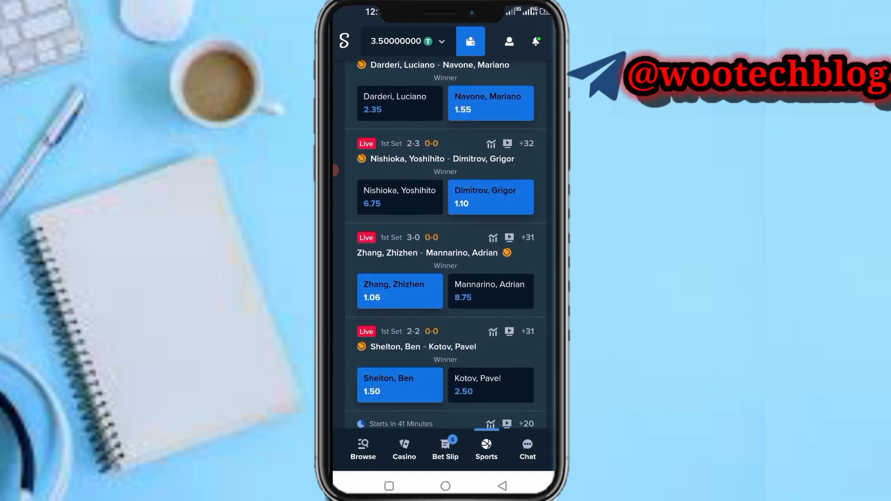
pyautogui.click(446, 449)
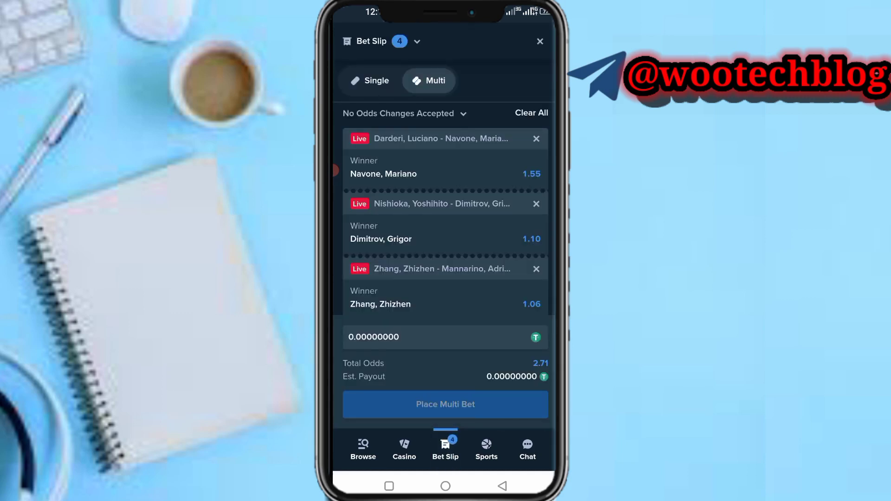
pyautogui.scroll(-2, 445, 220)
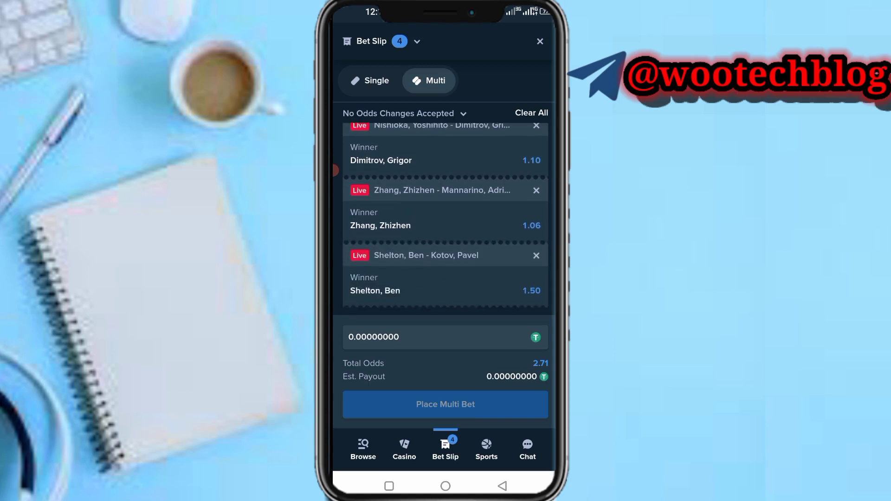
# - Enter 0.07 as the multi stake on the keypad, then trim it back to 0.0
pyautogui.click(418, 337)
pyautogui.click(418, 413)
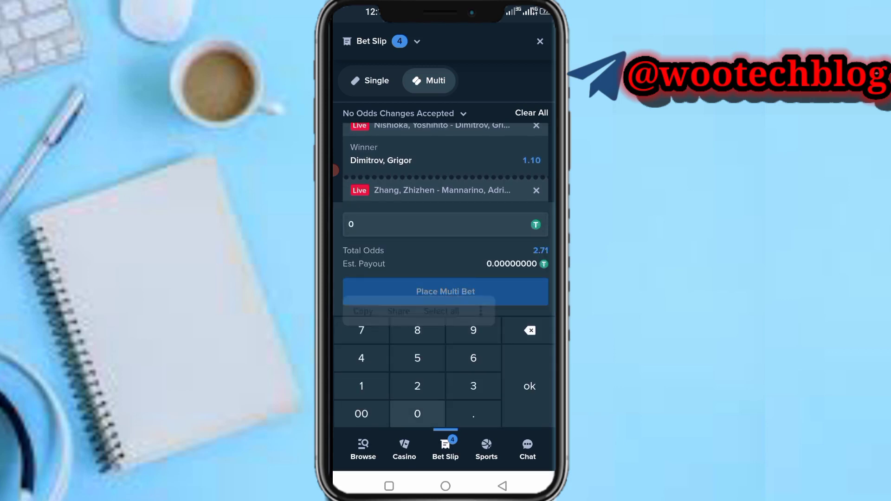
pyautogui.click(473, 414)
pyautogui.click(418, 413)
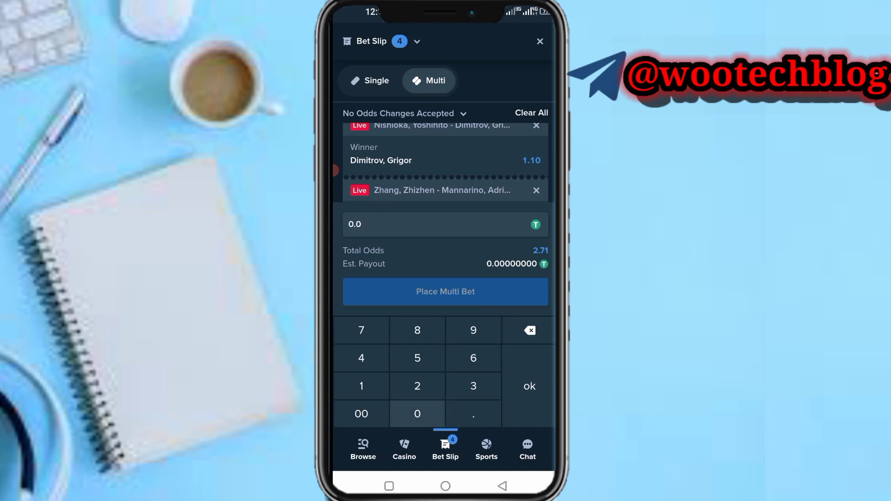
pyautogui.click(361, 330)
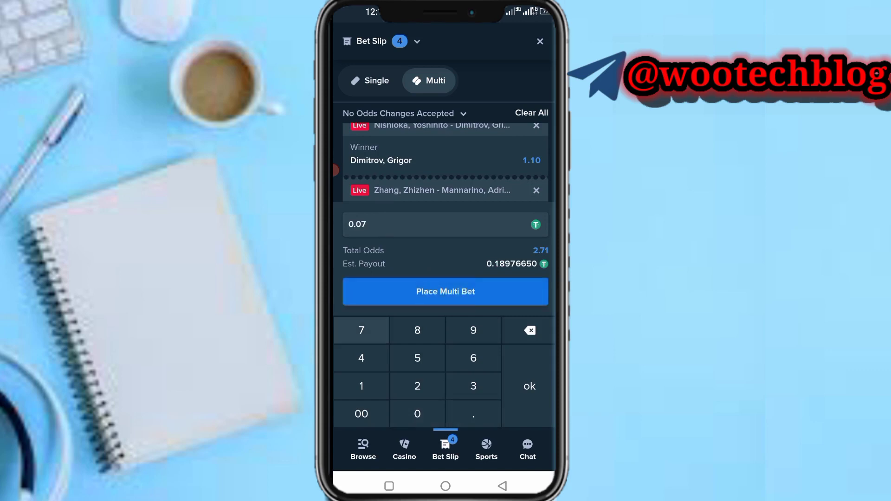
pyautogui.click(530, 330)
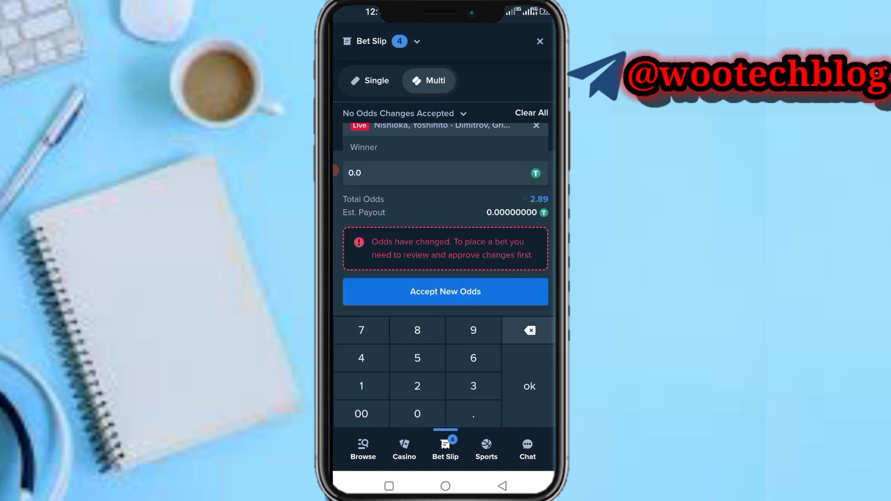
# - Make the stake 0.01, accept the new odds and attempt to place the multi bet
pyautogui.click(362, 386)
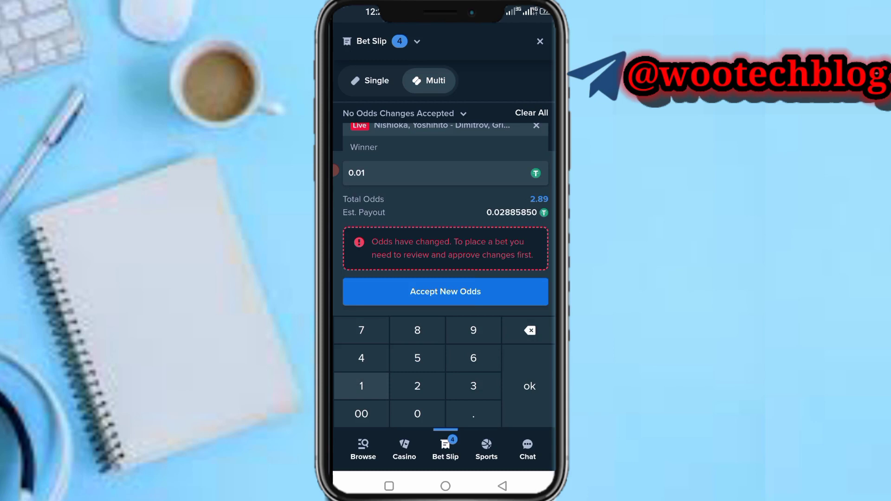
pyautogui.click(530, 386)
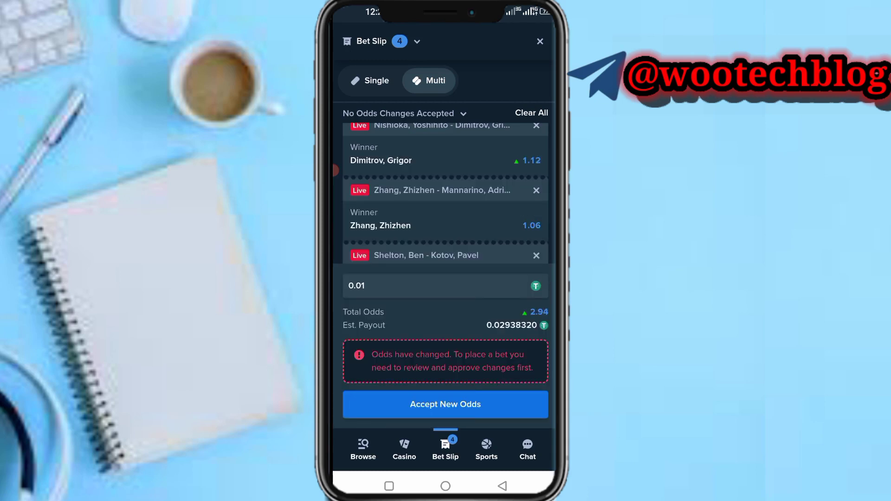
pyautogui.click(446, 404)
pyautogui.click(446, 404)
pyautogui.scroll(1, 446, 193)
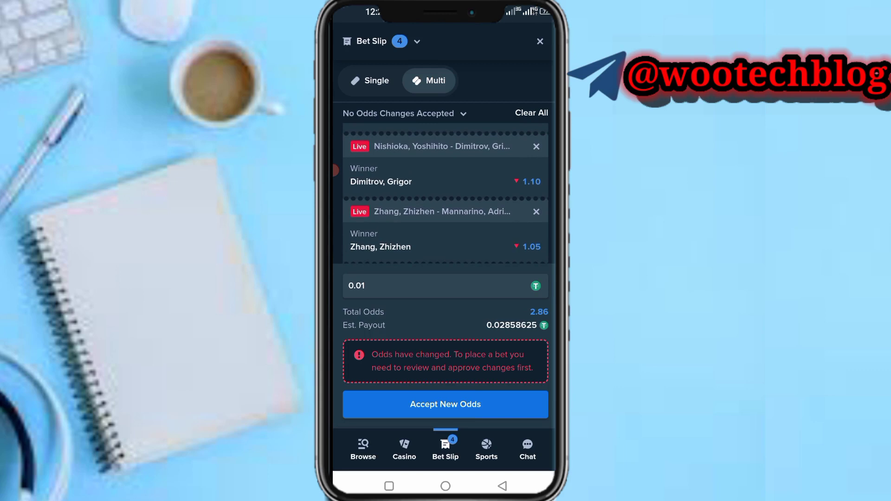
pyautogui.scroll(3, 445, 194)
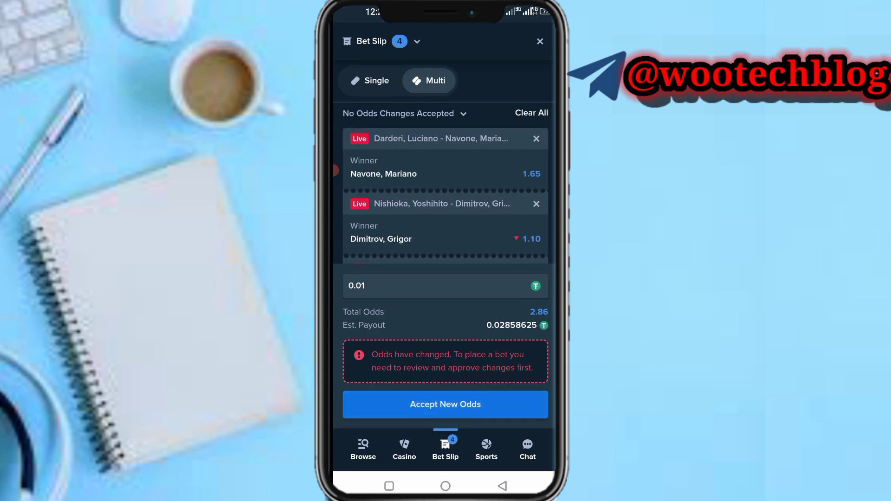